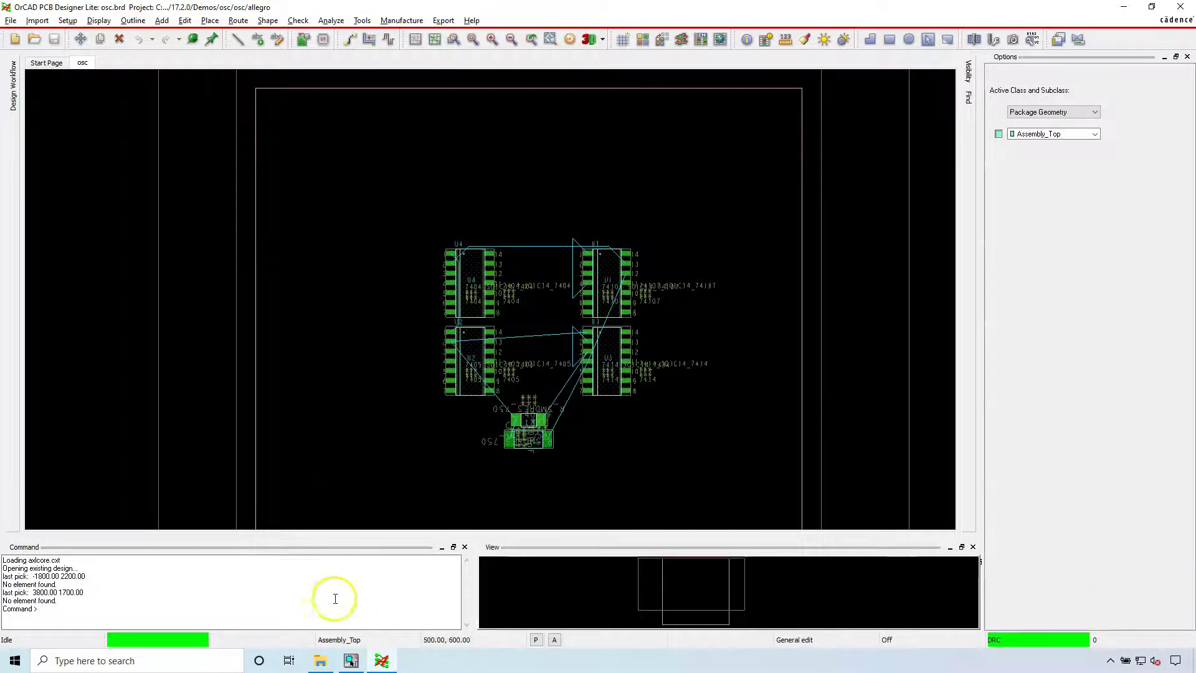
Open the Osc PAGE1 schematic showing the inverters, C1, R1 and flip-flop U1A
{"action": "left_click", "coordinate": [351, 661]}
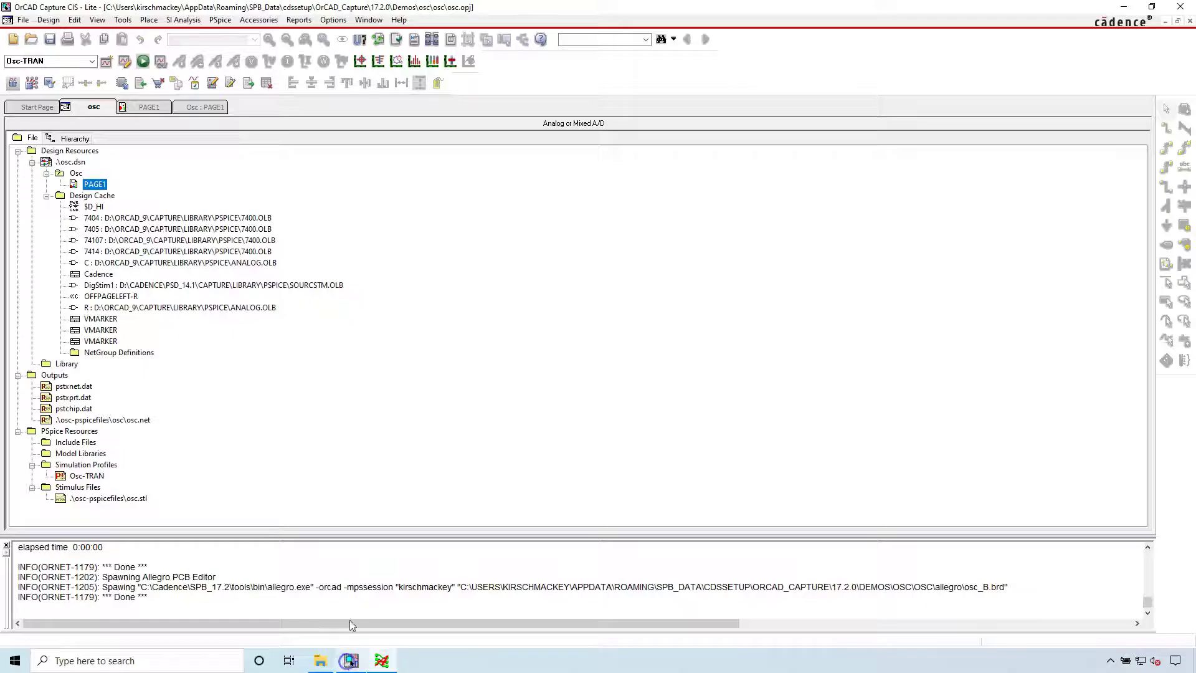
{"action": "left_click", "coordinate": [97, 185]}
{"action": "double_click", "coordinate": [96, 185]}
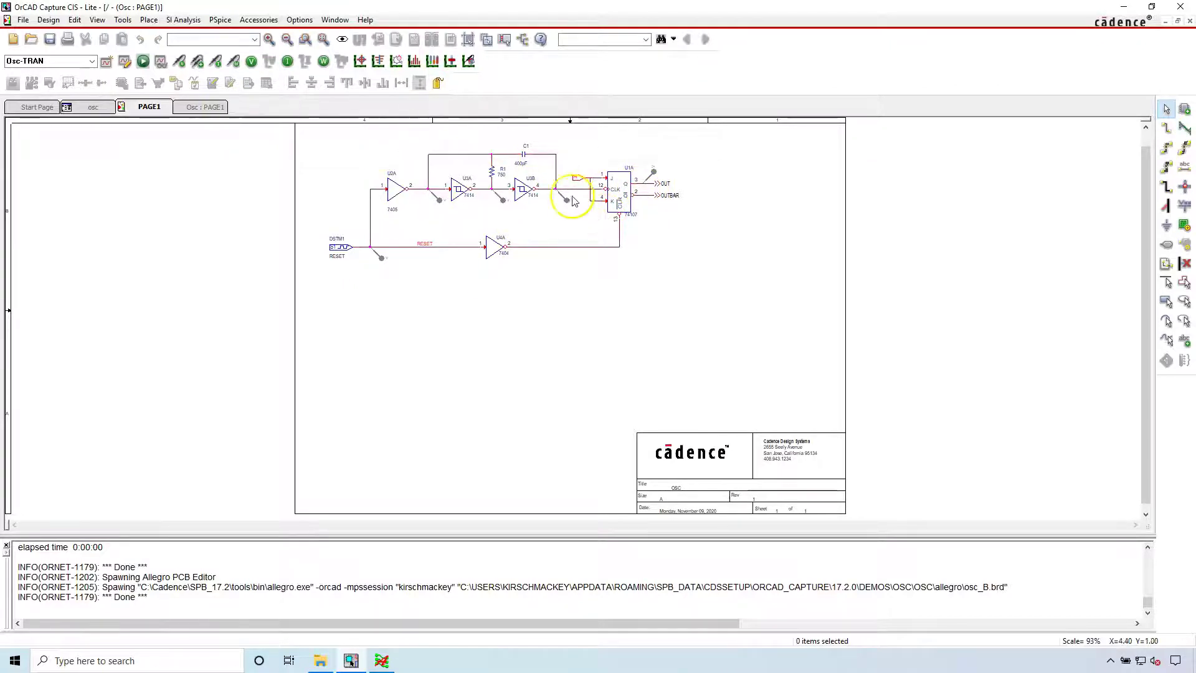
{"action": "left_click", "coordinate": [533, 308]}
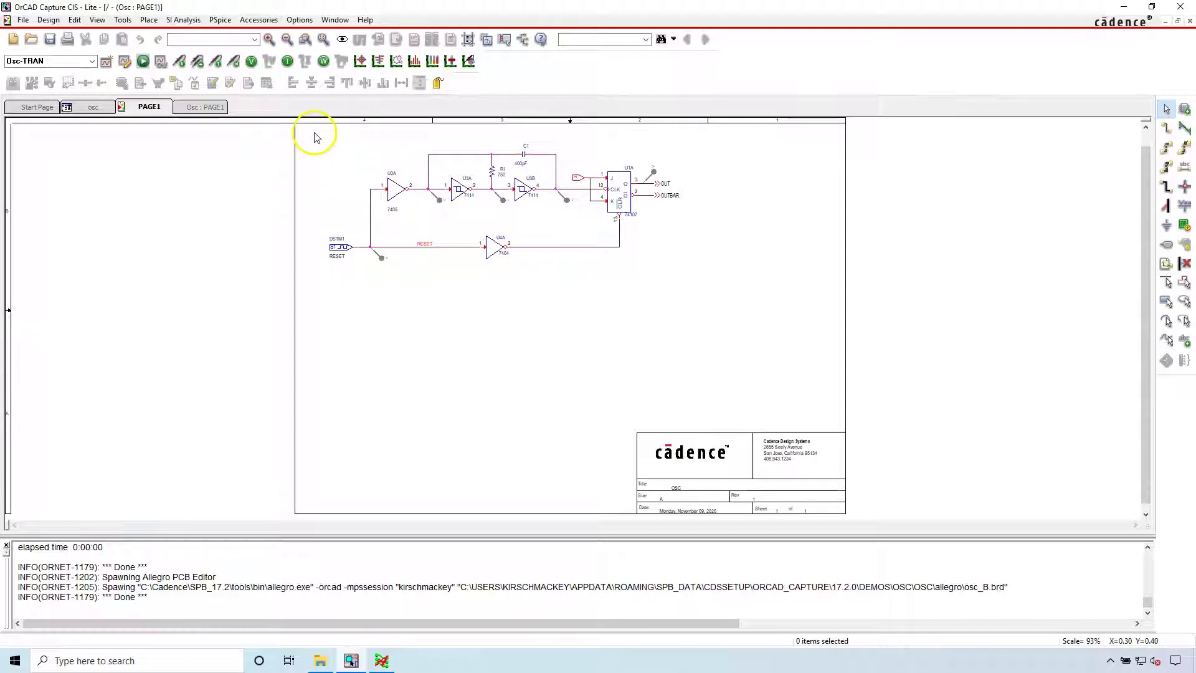
Copy the whole oscillator circuit and paste the duplicate below the original on PAGE1
{"action": "left_click_drag", "start_coordinate": [316, 136], "coordinate": [723, 297]}
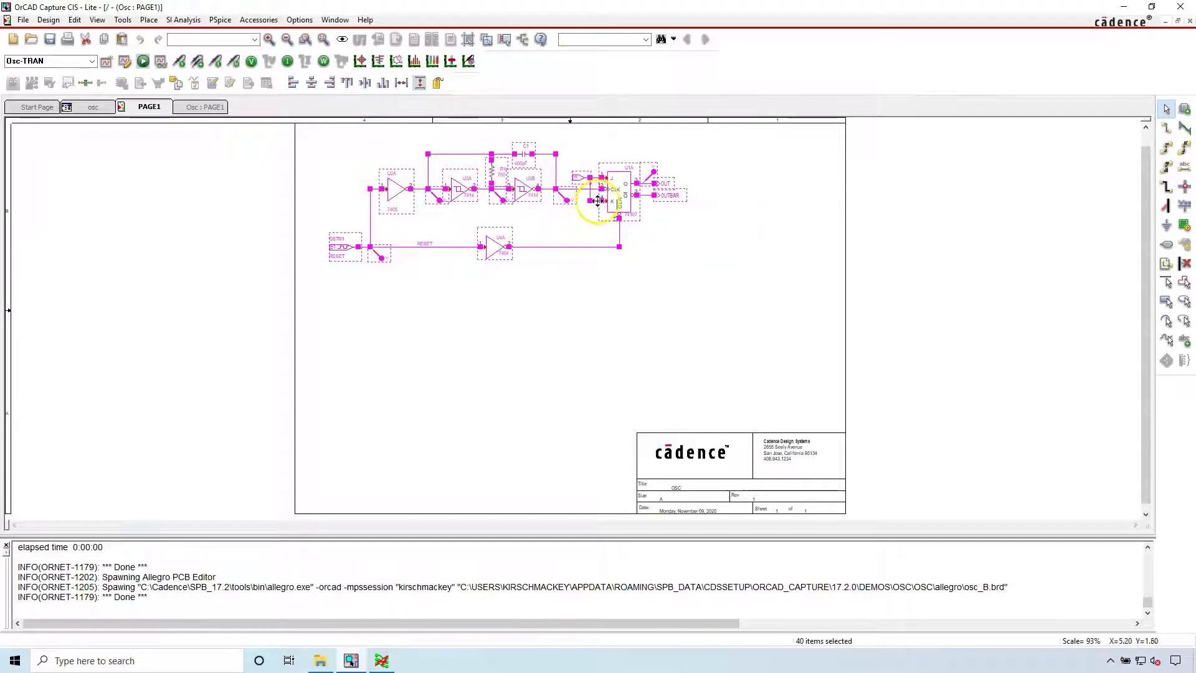
{"action": "key", "text": "ctrl+c"}
{"action": "key", "text": "ctrl+v"}
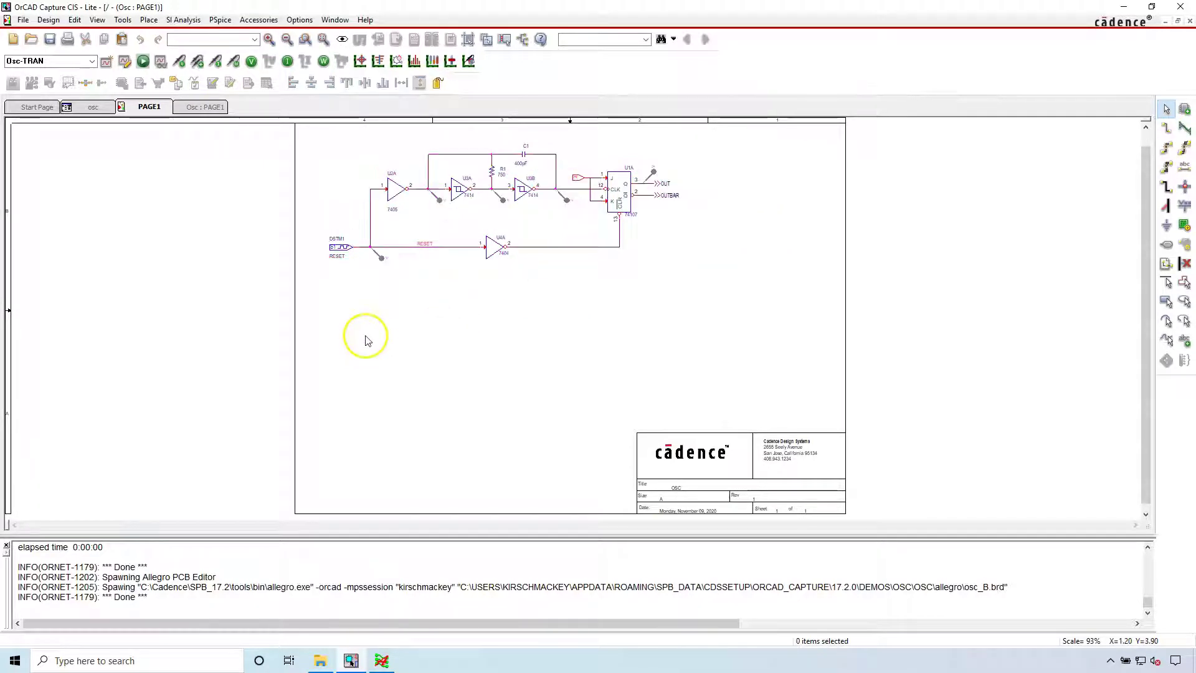
{"action": "left_click", "coordinate": [353, 292]}
{"action": "left_click", "coordinate": [727, 274]}
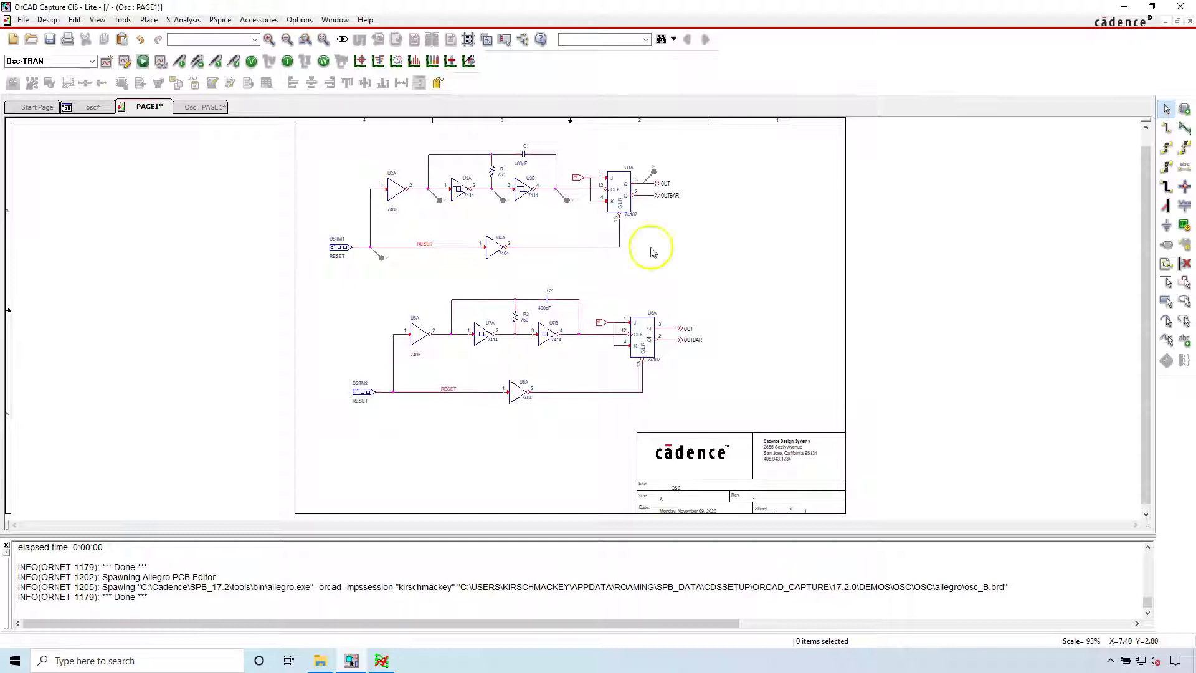
{"action": "left_click", "coordinate": [81, 107]}
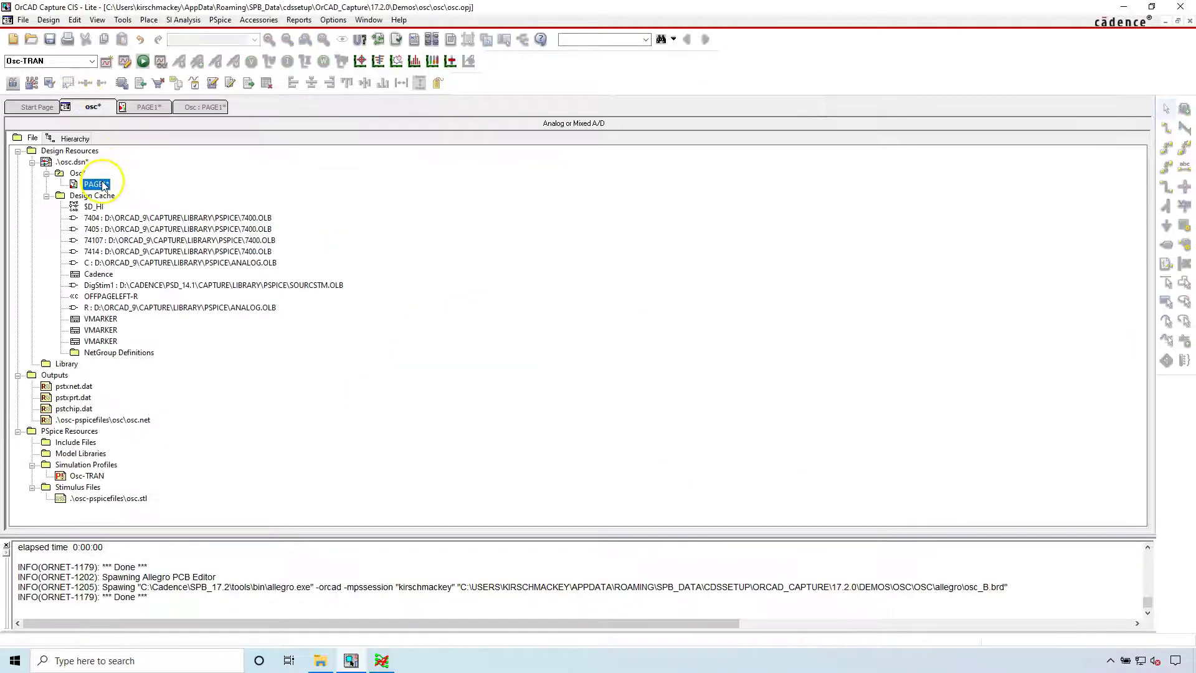
Save the osc.dsn design from its context menu in the project tree
{"action": "right_click", "coordinate": [128, 182]}
{"action": "left_click", "coordinate": [73, 163]}
{"action": "right_click", "coordinate": [76, 163]}
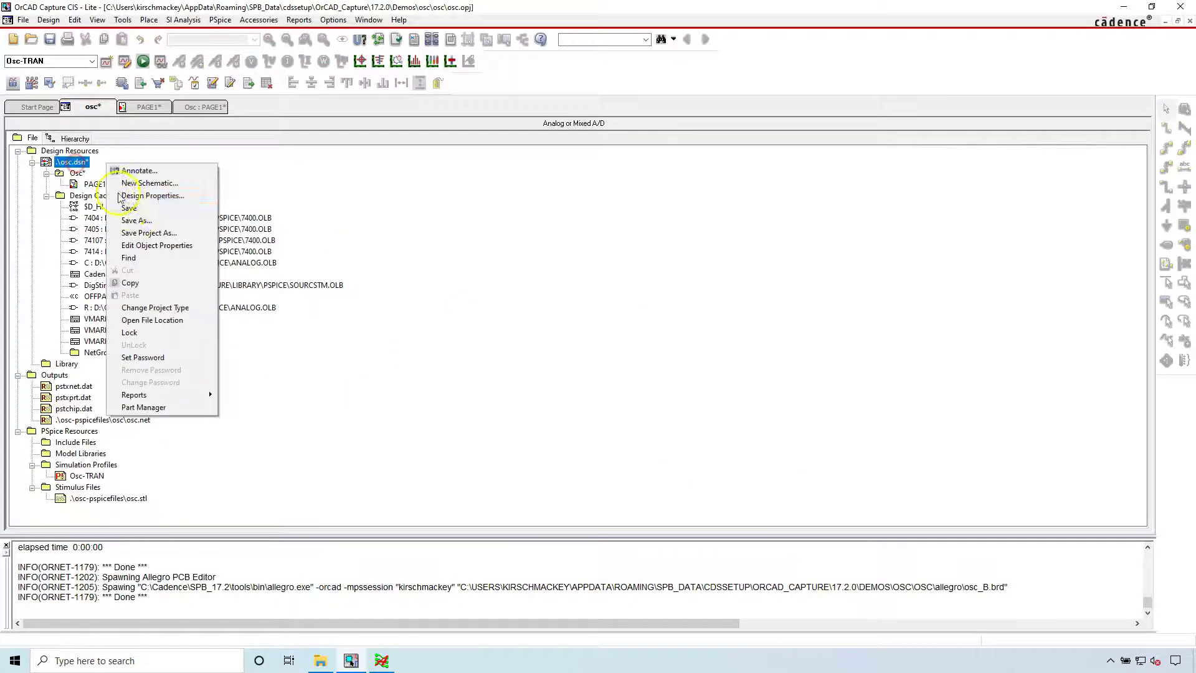
{"action": "left_click", "coordinate": [140, 201]}
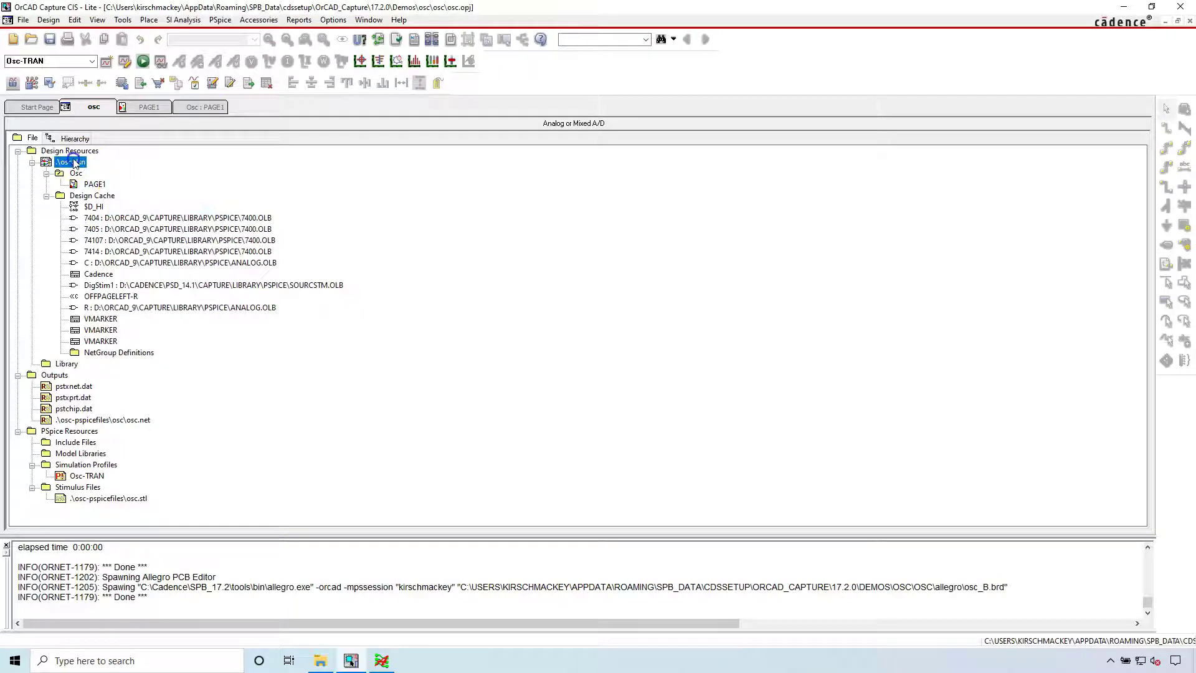
{"action": "left_click", "coordinate": [123, 20]}
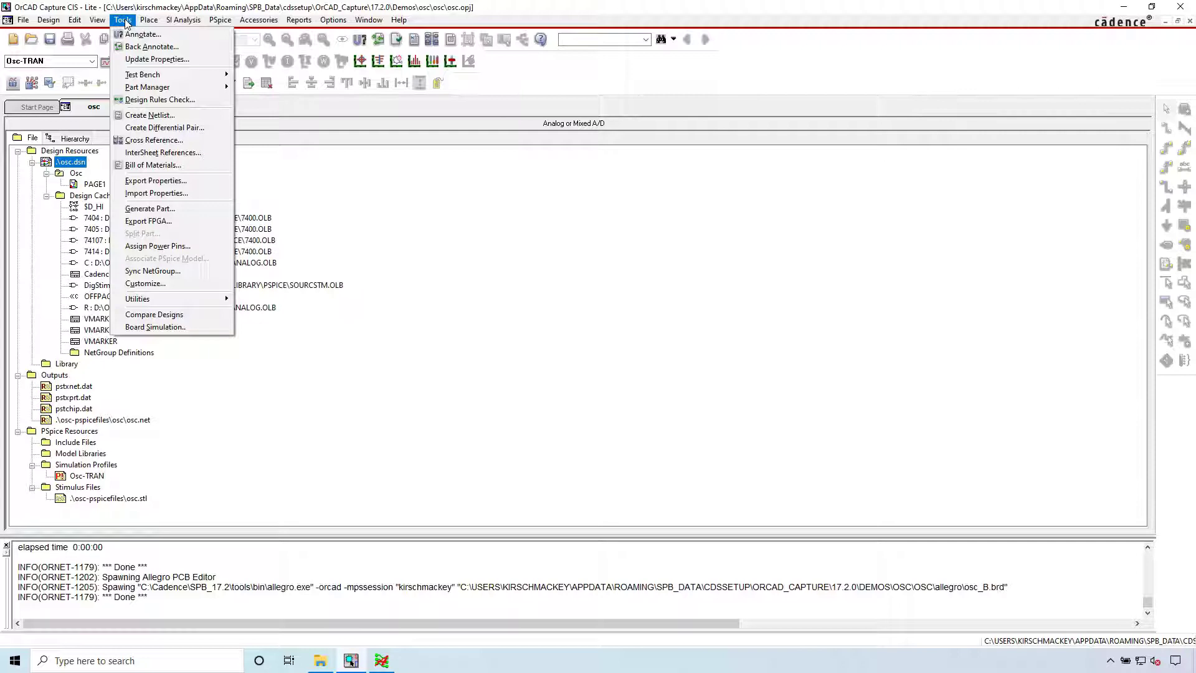
In Create Netlist, clear the Input Board File and rename the output board to allegro\osc_B.brd
{"action": "left_click", "coordinate": [153, 115]}
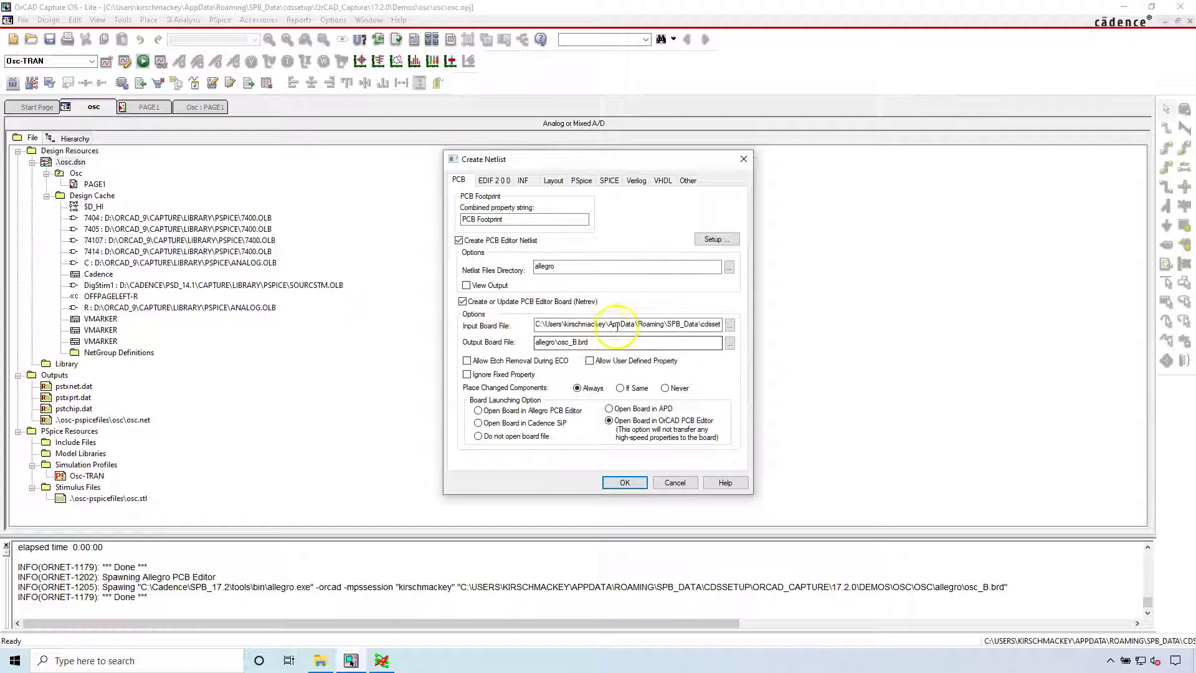
{"action": "double_click", "coordinate": [617, 325]}
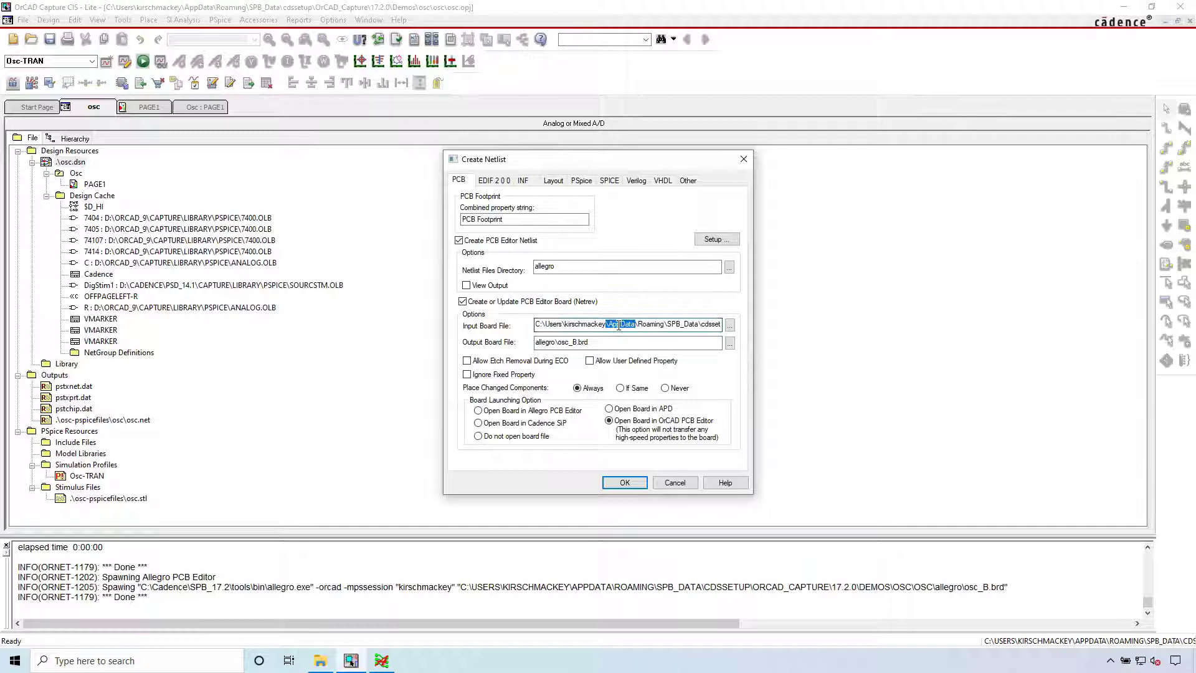
{"action": "key", "text": "ctrl+a"}
{"action": "key", "text": "BackSpace"}
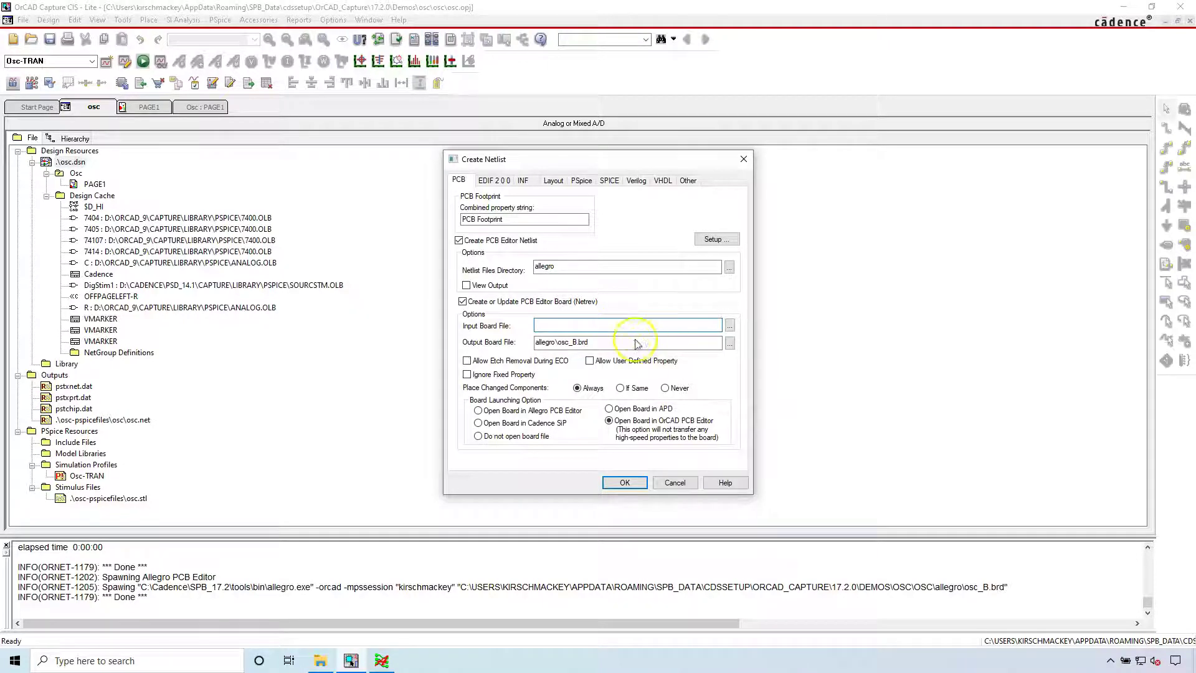
{"action": "left_click", "coordinate": [626, 339]}
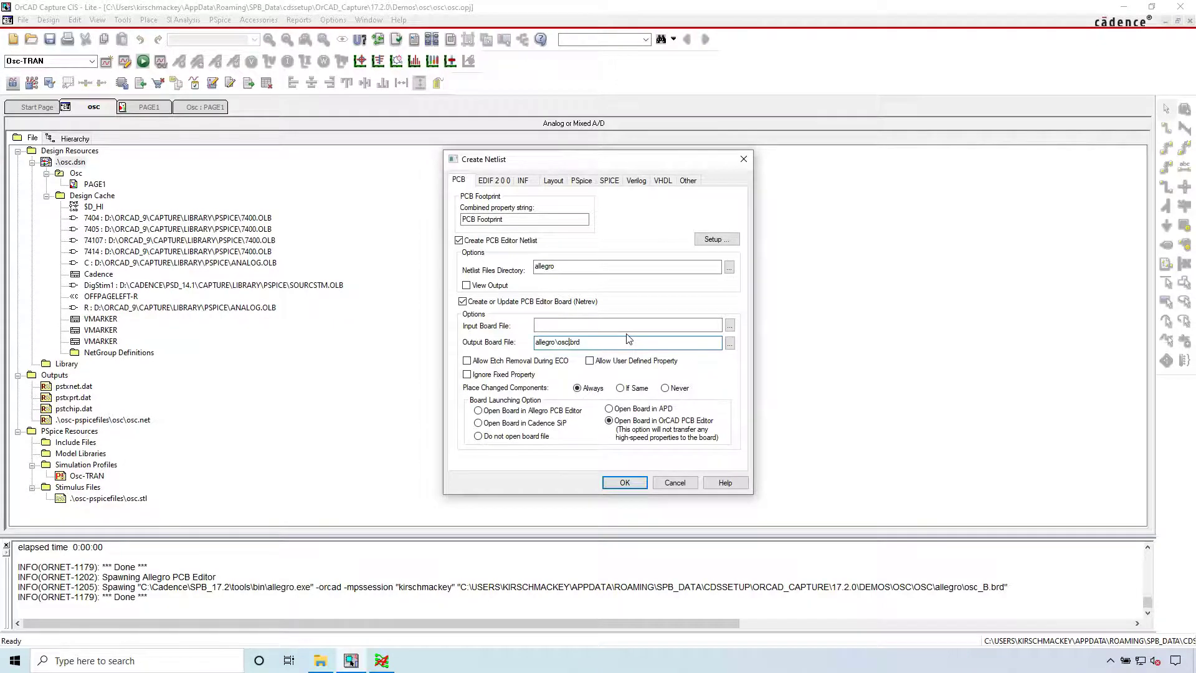
{"action": "type", "text": "_"}
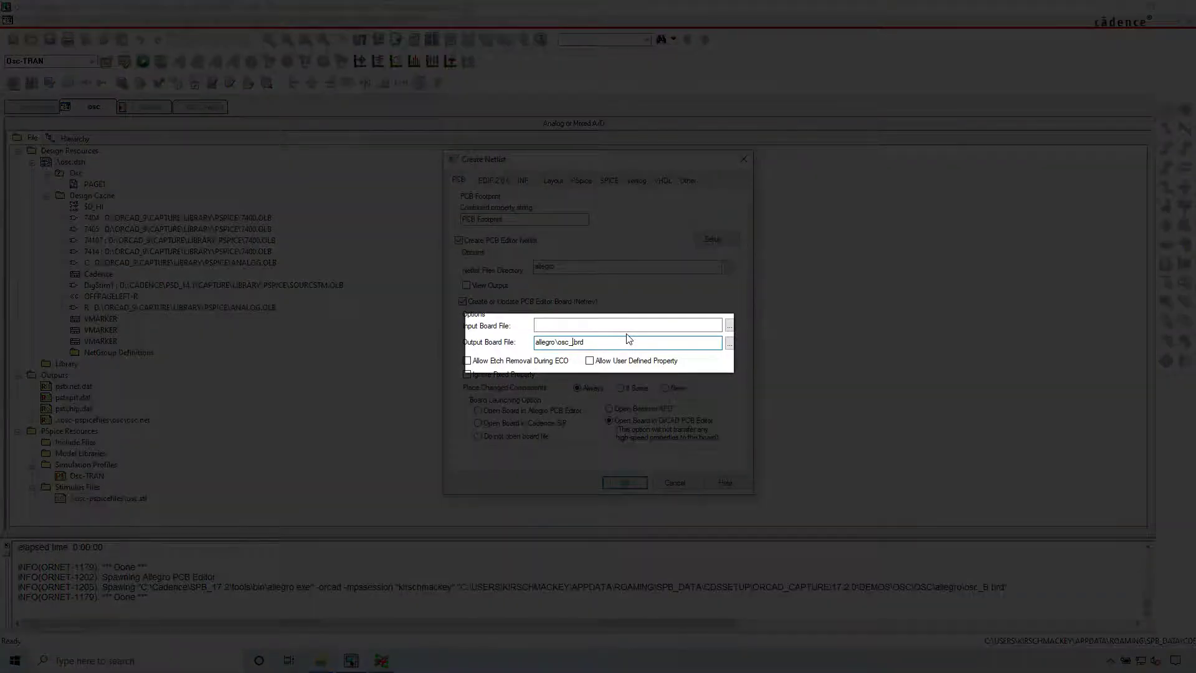
{"action": "type", "text": "B"}
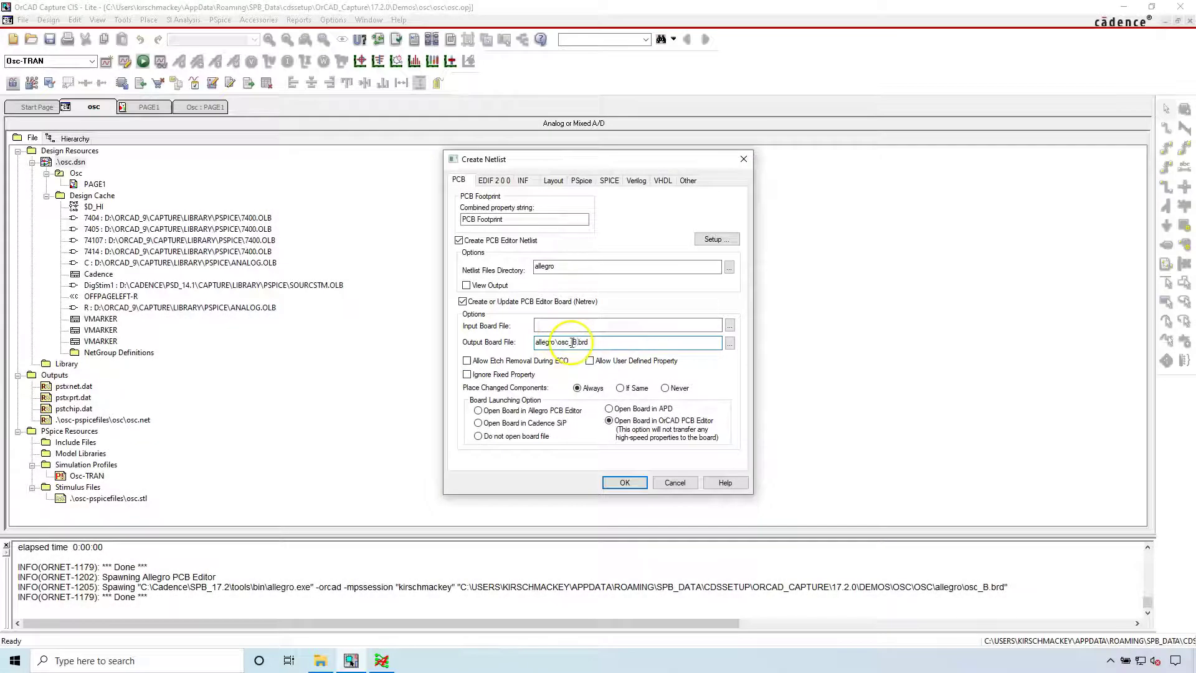
{"action": "left_click", "coordinate": [587, 341]}
{"action": "left_click", "coordinate": [597, 325]}
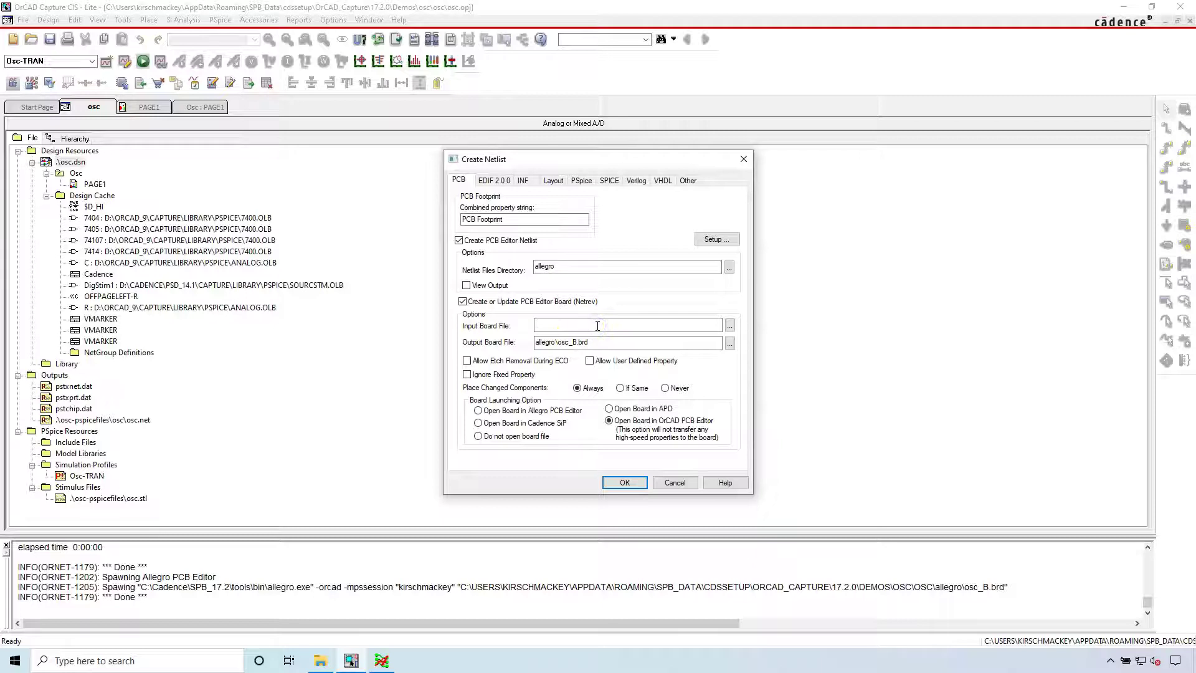
{"action": "left_click", "coordinate": [382, 659]}
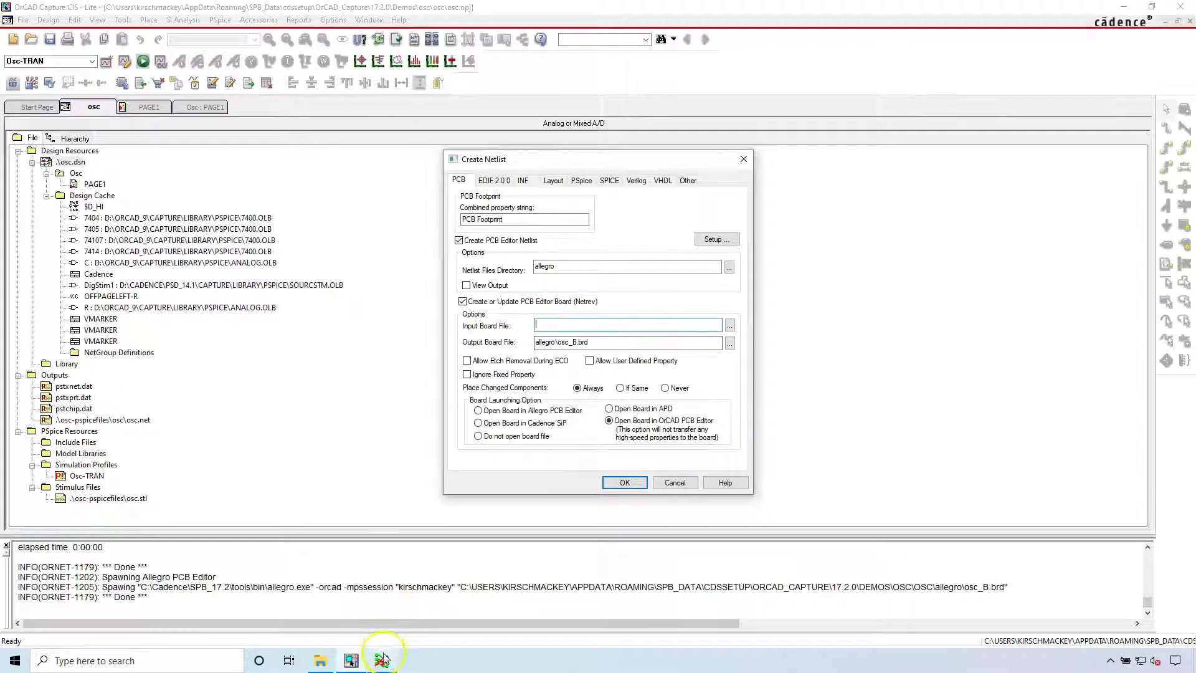
{"action": "left_click", "coordinate": [327, 335]}
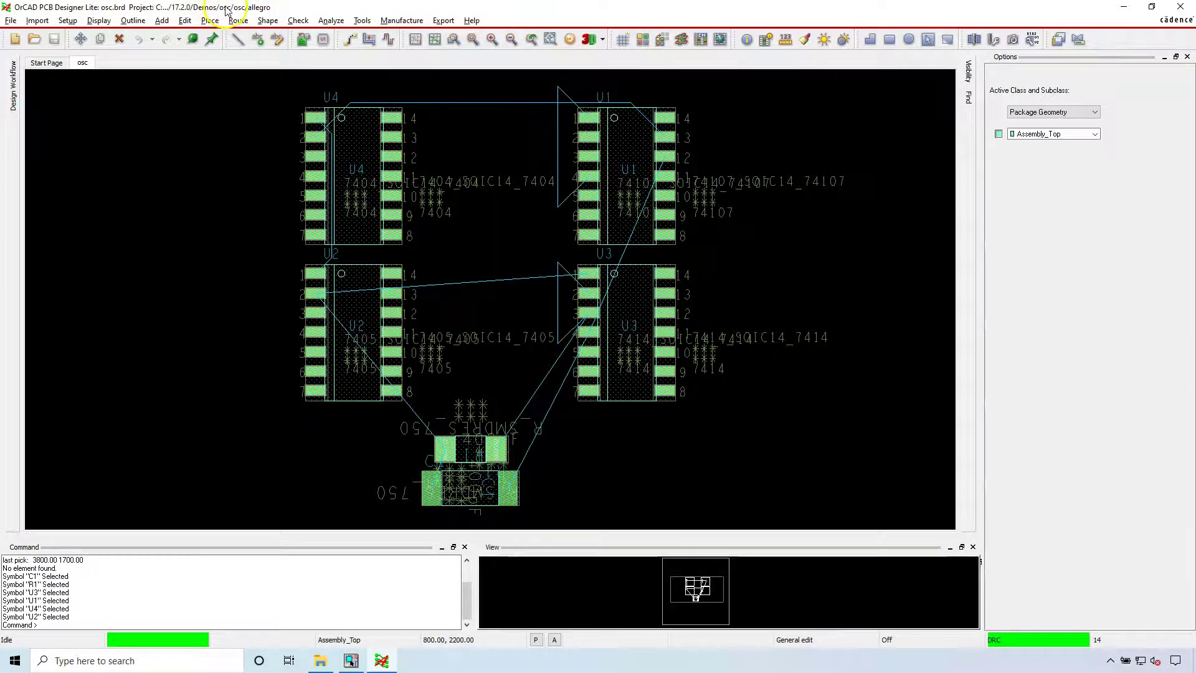
{"action": "left_click", "coordinate": [321, 661]}
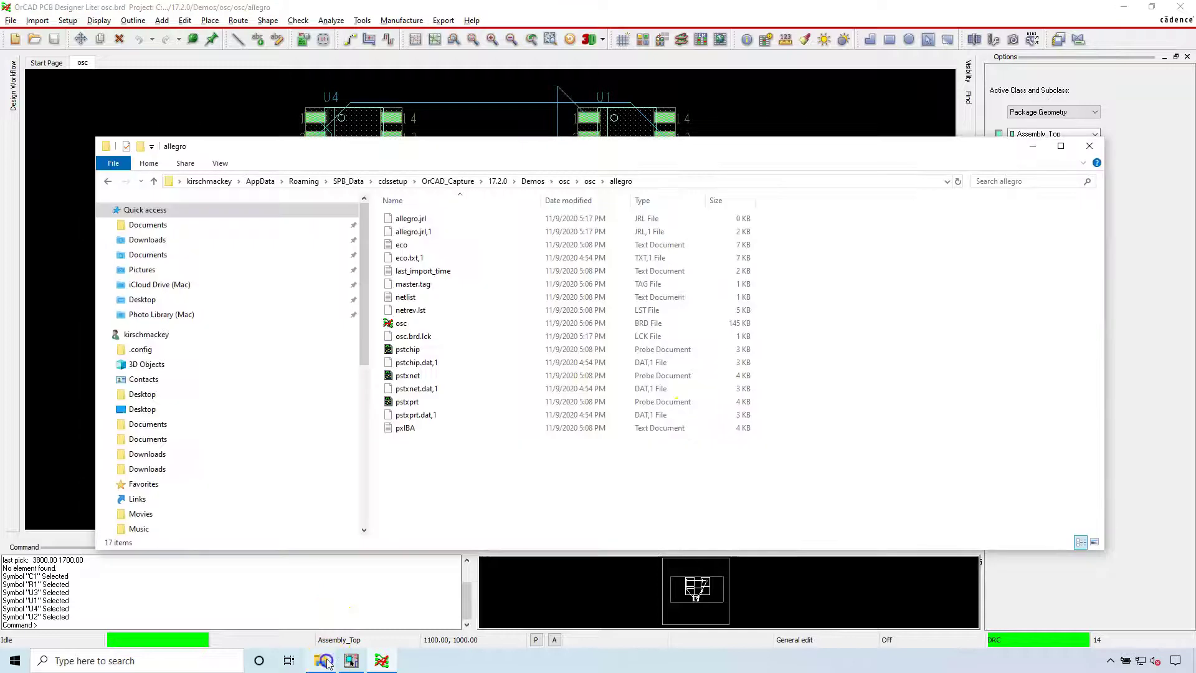
Paste the allegro\osc.brd path into Input Board File, keeping output allegro\osc_B.brd
{"action": "left_click", "coordinate": [351, 660]}
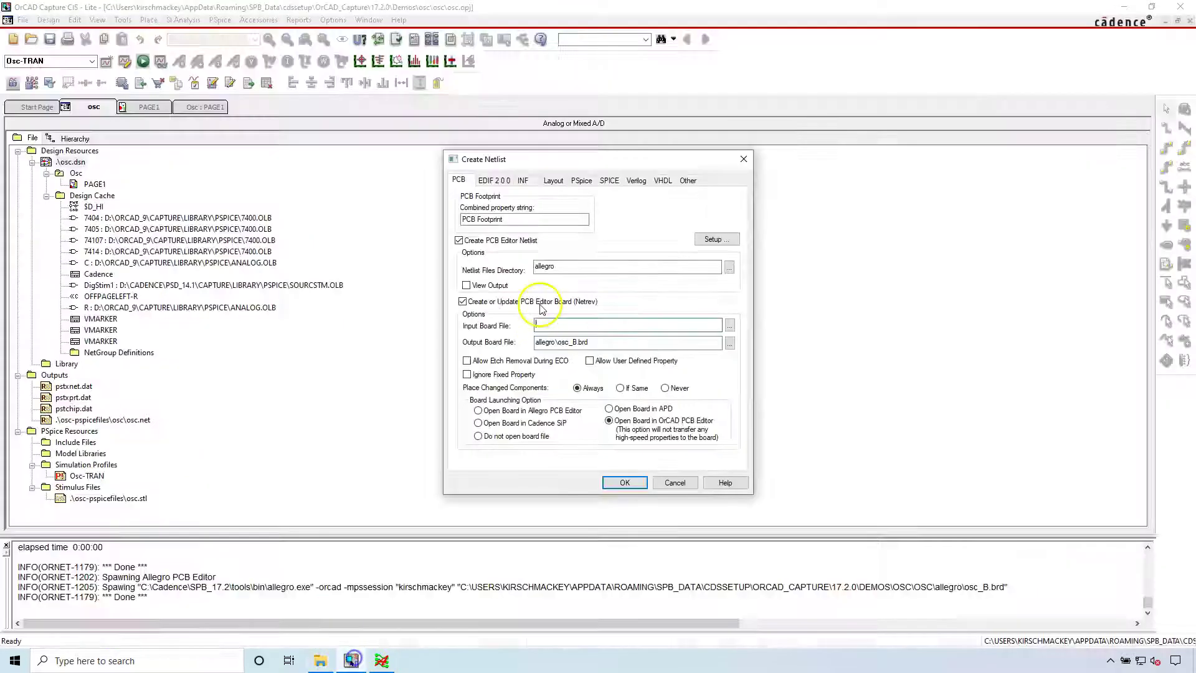
{"action": "key", "text": "ctrl+v"}
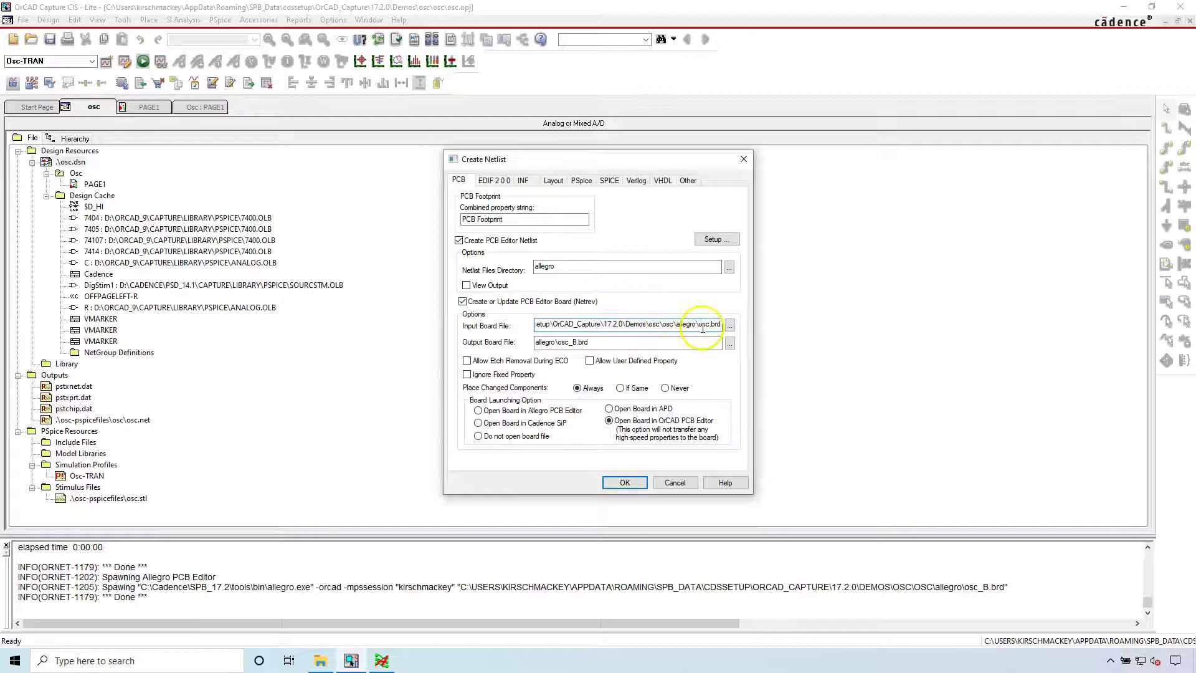
{"action": "left_click", "coordinate": [596, 342]}
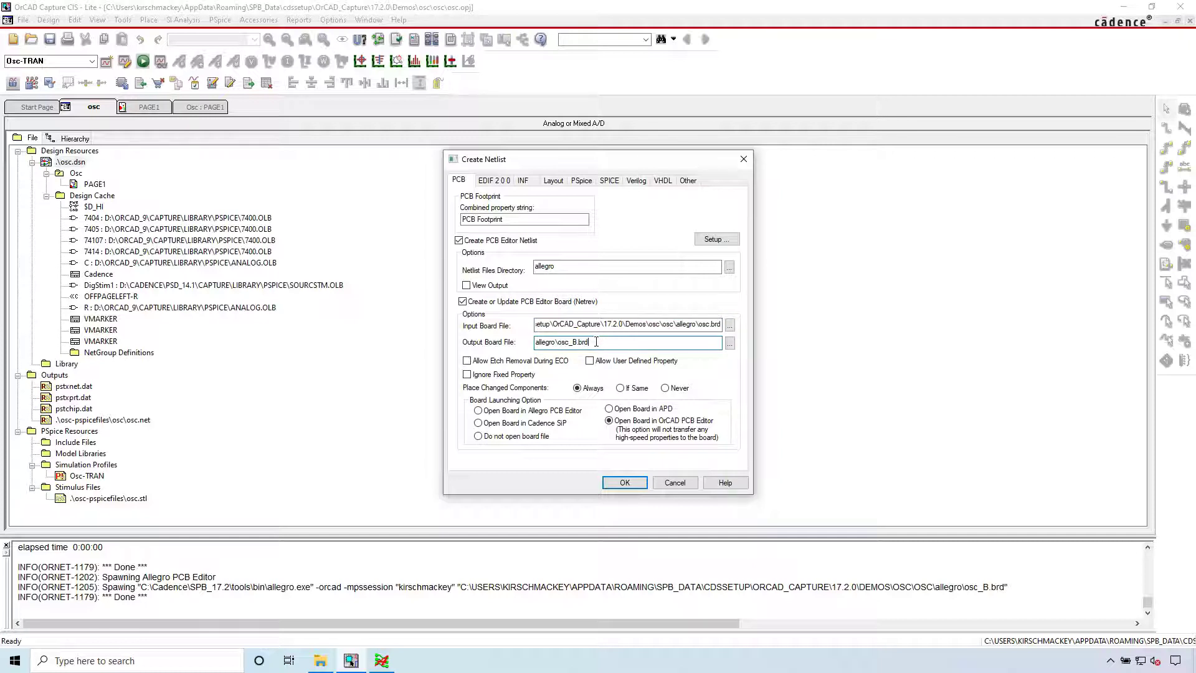
Close the PCB Designer window that has the old osc board open
{"action": "left_click", "coordinate": [382, 659]}
{"action": "left_click", "coordinate": [382, 660]}
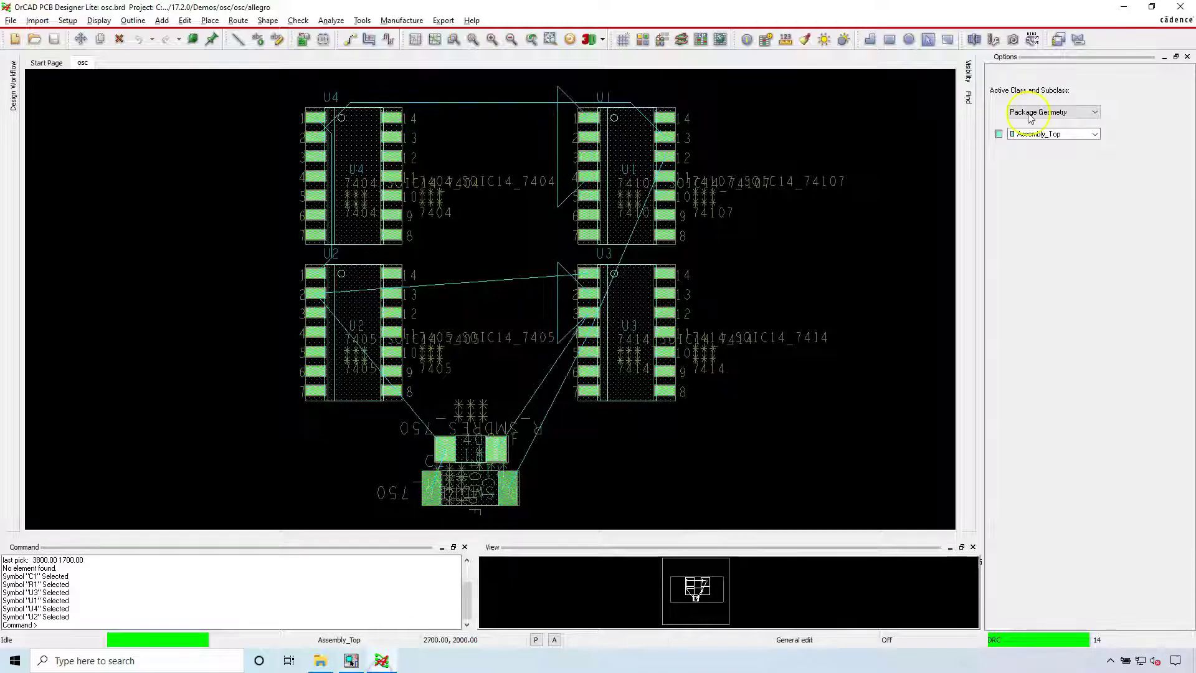
{"action": "left_click", "coordinate": [1171, 15]}
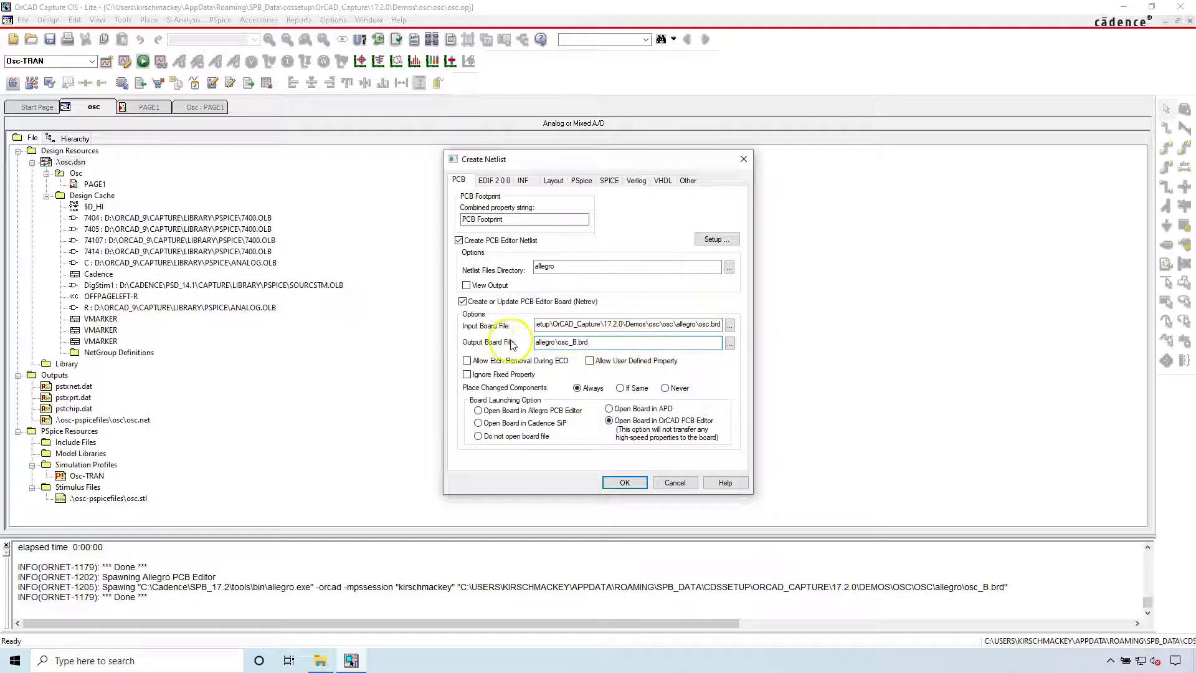
Enable Open Board in OrCAD PCB Editor and run the netlist to create osc_B.brd
{"action": "left_click", "coordinate": [599, 344]}
{"action": "left_click", "coordinate": [650, 423]}
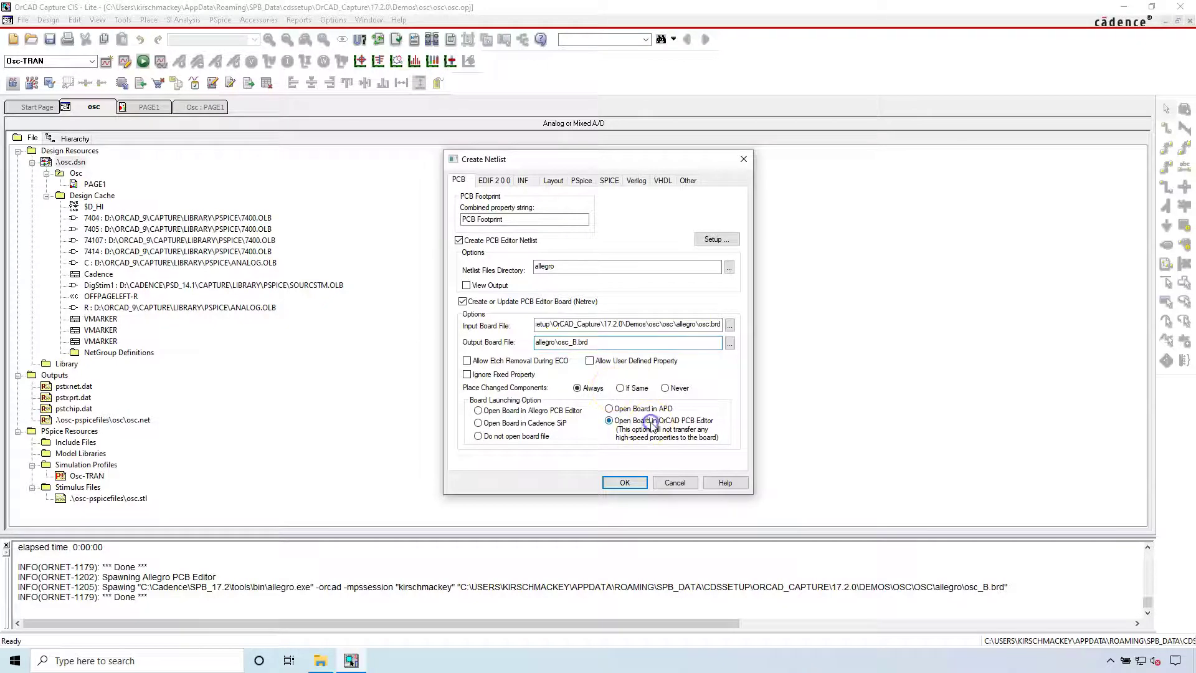
{"action": "left_click", "coordinate": [630, 479]}
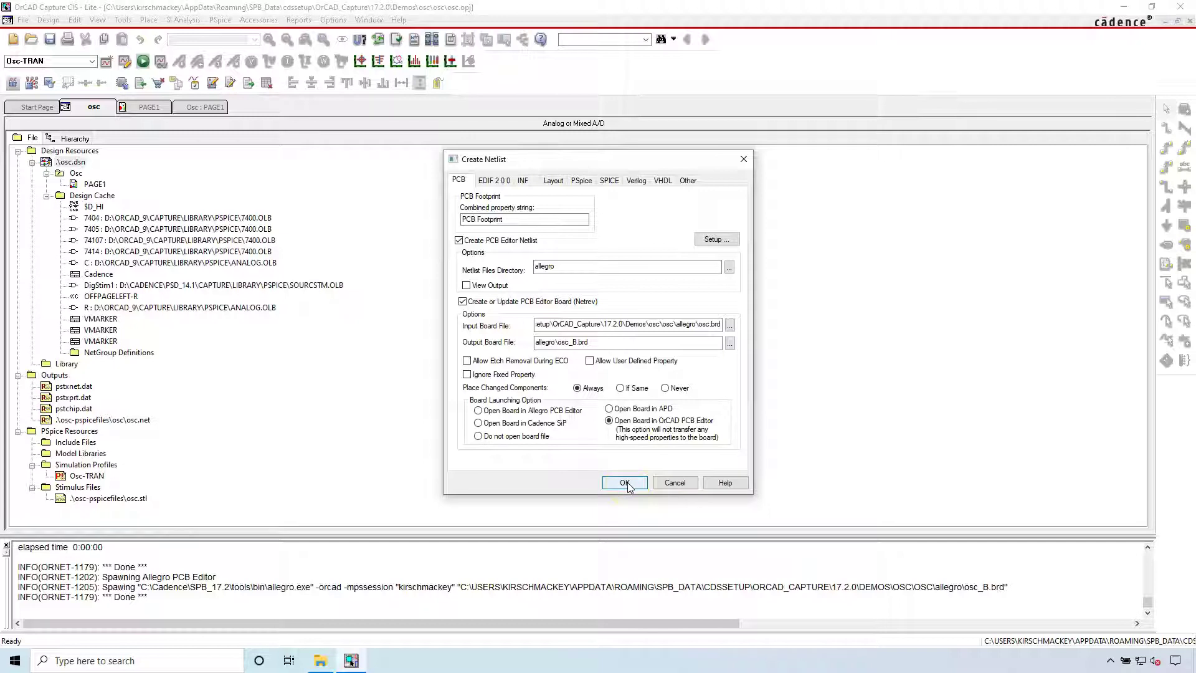
{"action": "left_click", "coordinate": [627, 483]}
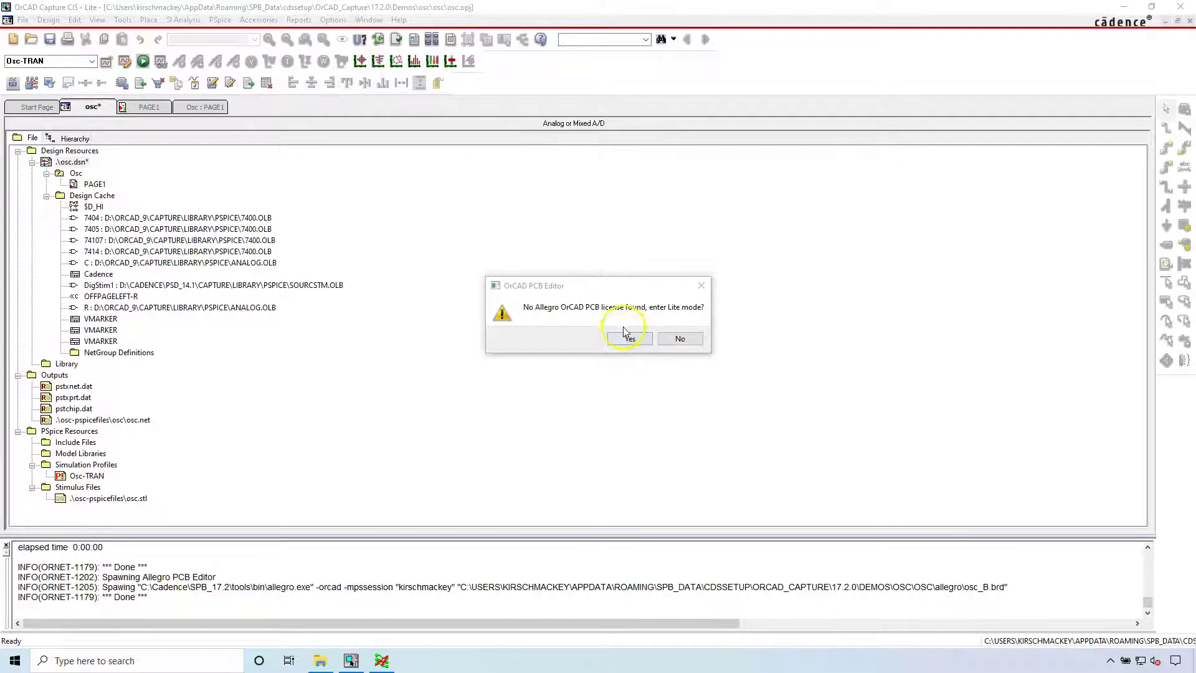
Accept running the PCB editor in Lite mode and view the new osc_B board
{"action": "left_click", "coordinate": [621, 335]}
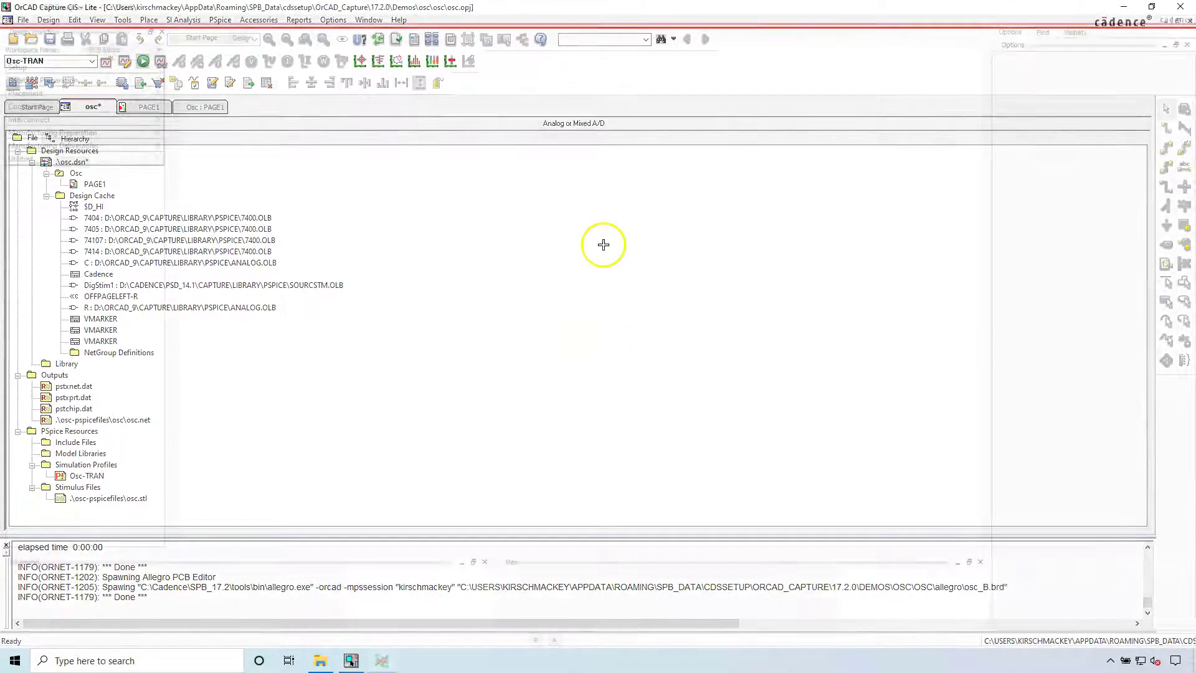
{"action": "scroll", "coordinate": [577, 160], "scroll_direction": "down", "scroll_amount": 1}
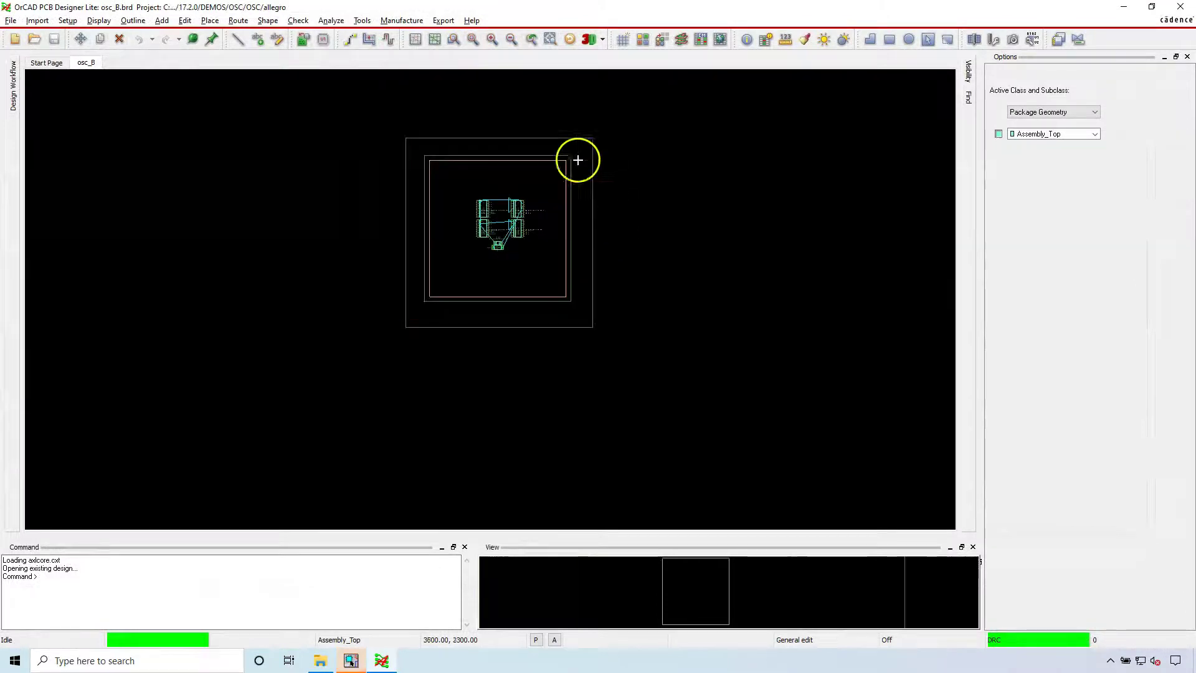
{"action": "scroll", "coordinate": [486, 110], "scroll_direction": "up", "scroll_amount": 1}
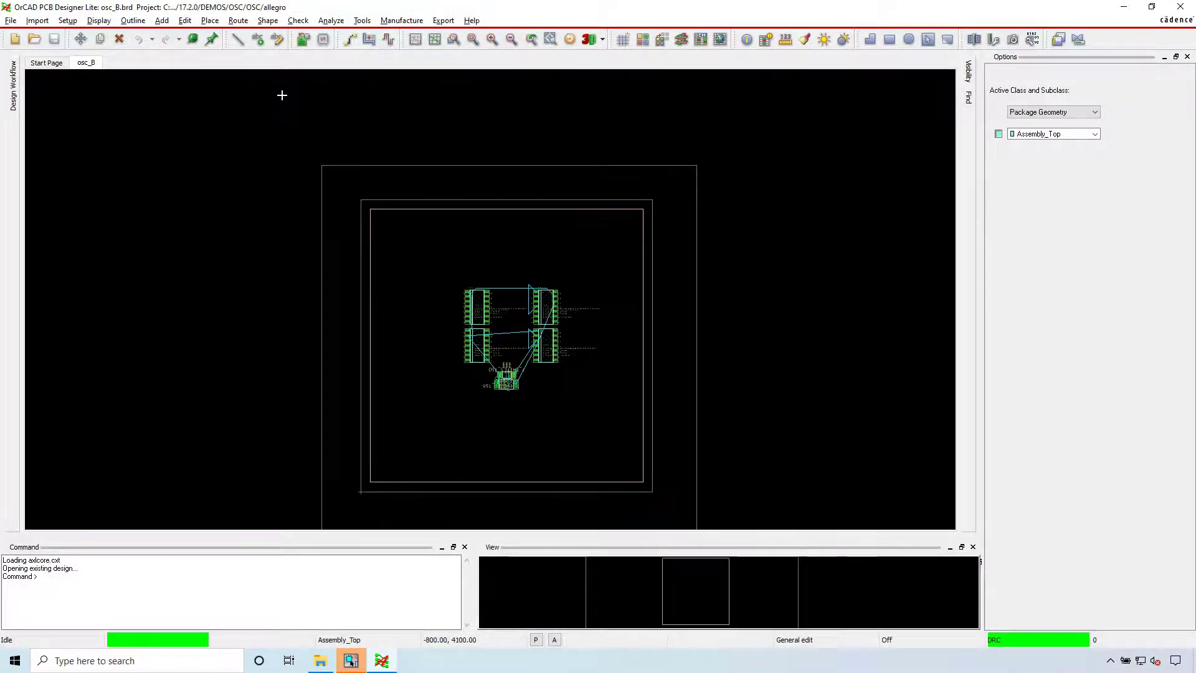
Manually place C2, R2, U5, U6, U7 and U8 below the existing circuit
{"action": "left_click", "coordinate": [210, 22]}
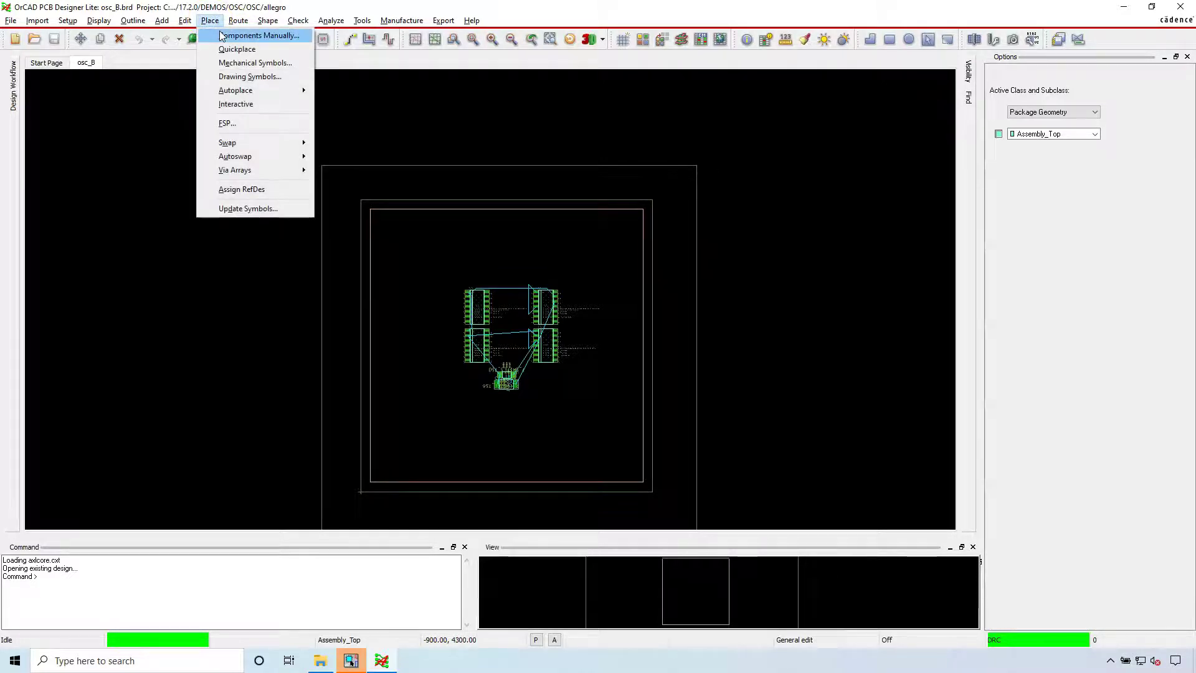
{"action": "left_click", "coordinate": [221, 36]}
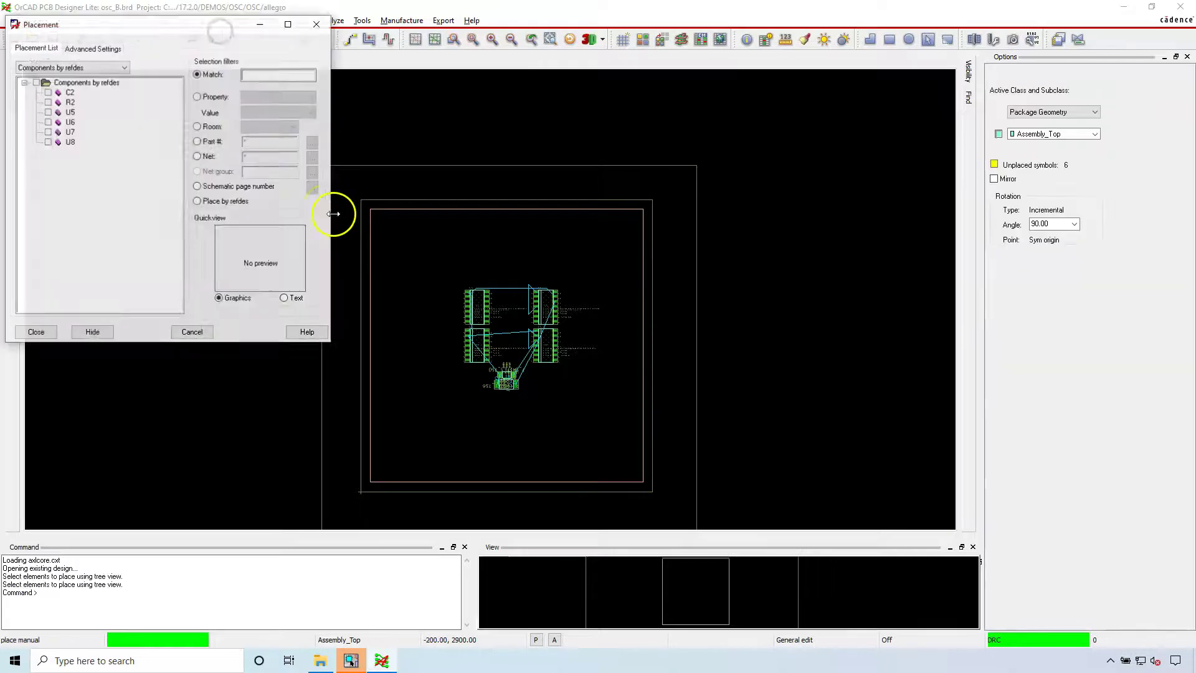
{"action": "left_click", "coordinate": [35, 81]}
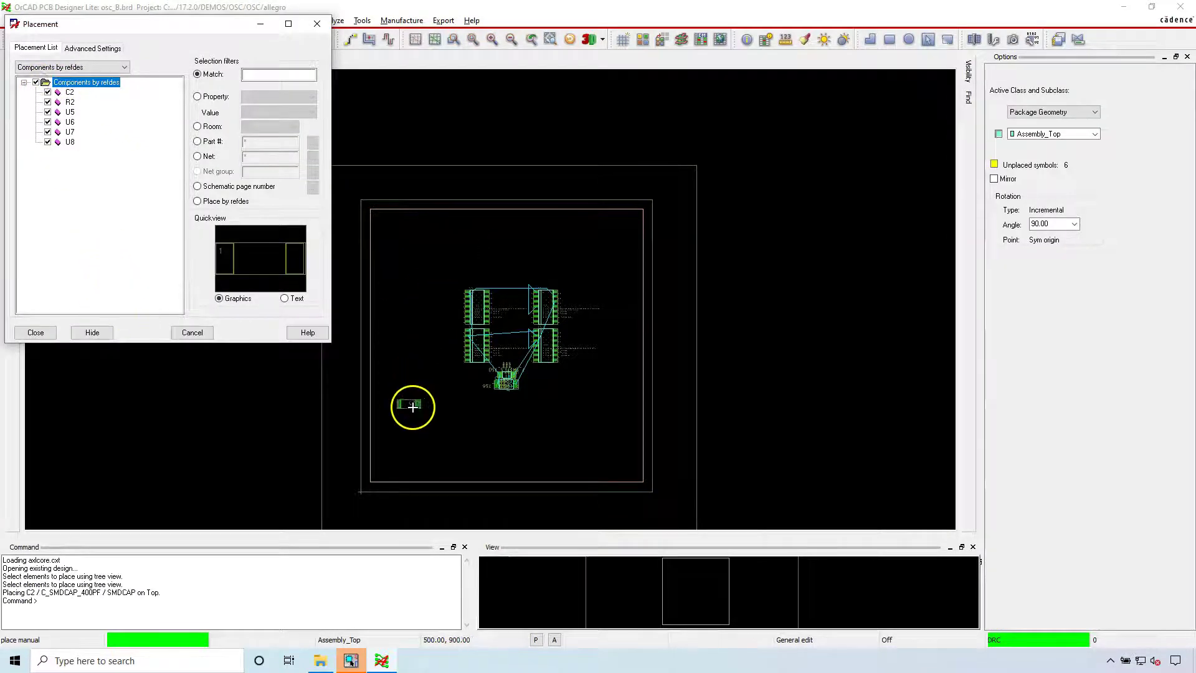
{"action": "left_click", "coordinate": [429, 414]}
{"action": "left_click", "coordinate": [461, 414]}
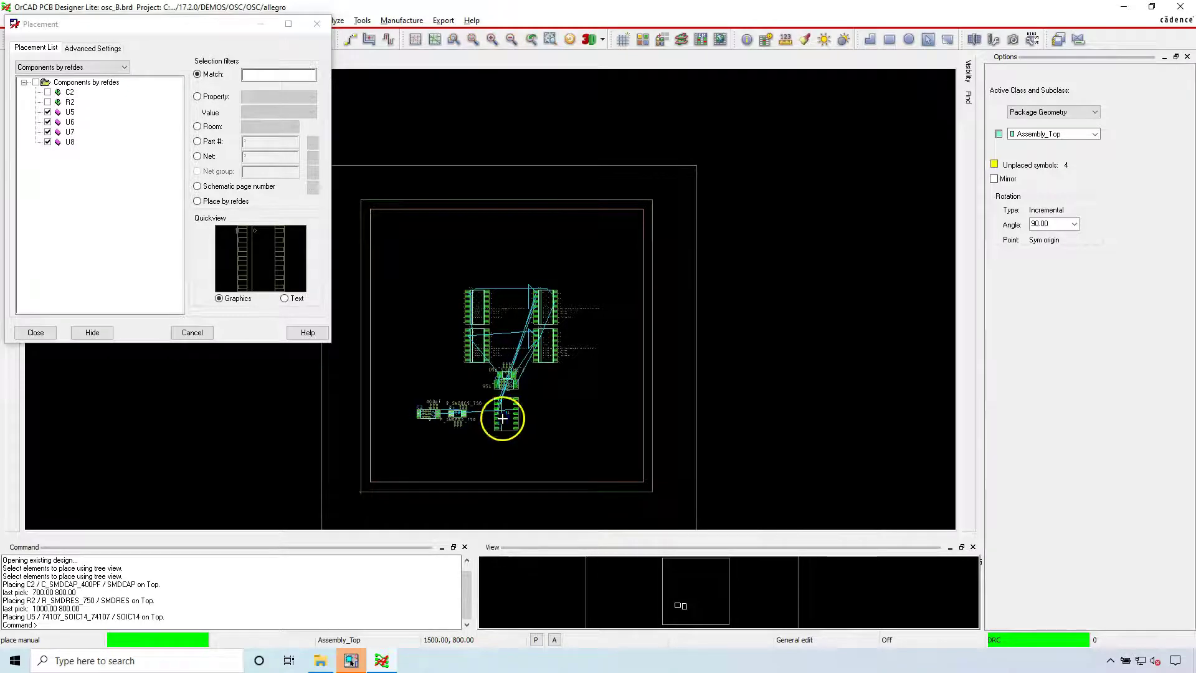
{"action": "left_click", "coordinate": [510, 415]}
{"action": "left_click", "coordinate": [549, 413]}
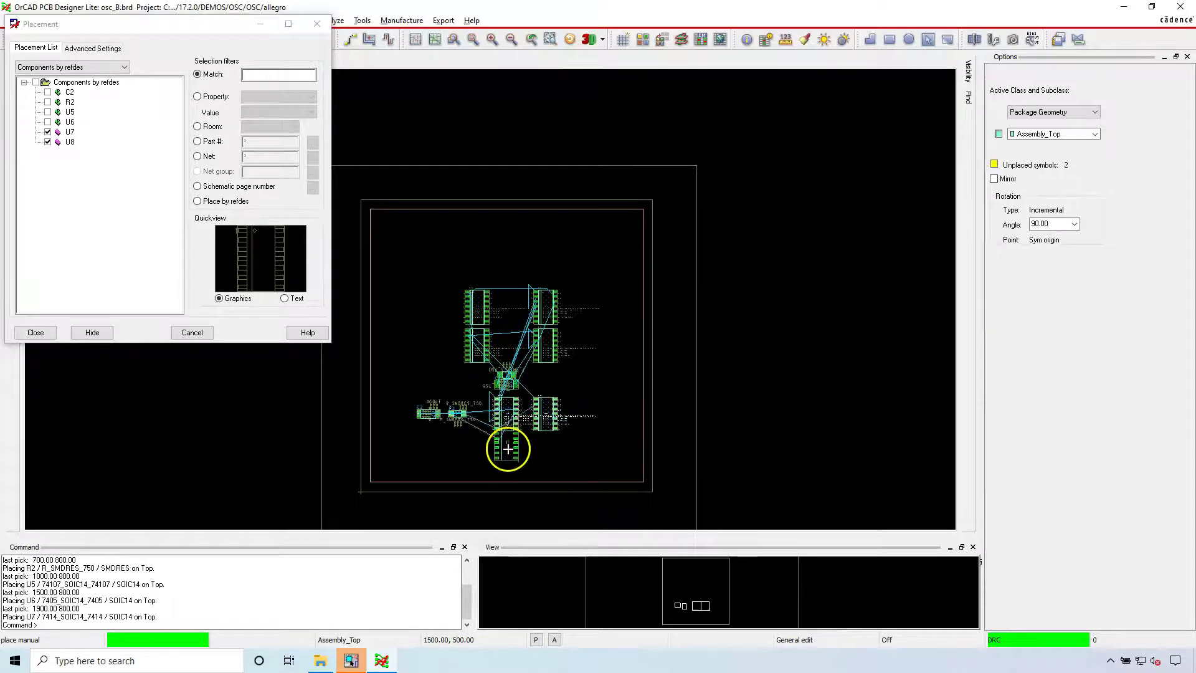
{"action": "left_click", "coordinate": [506, 453]}
{"action": "left_click", "coordinate": [546, 453]}
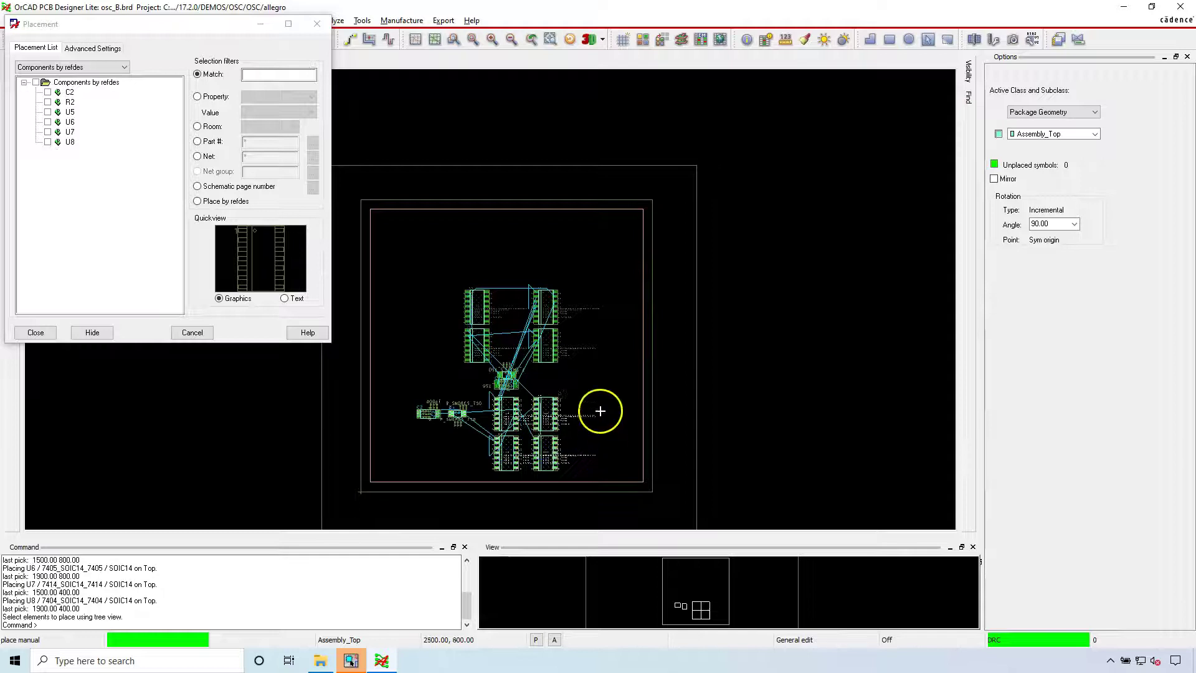
{"action": "left_click", "coordinate": [54, 335]}
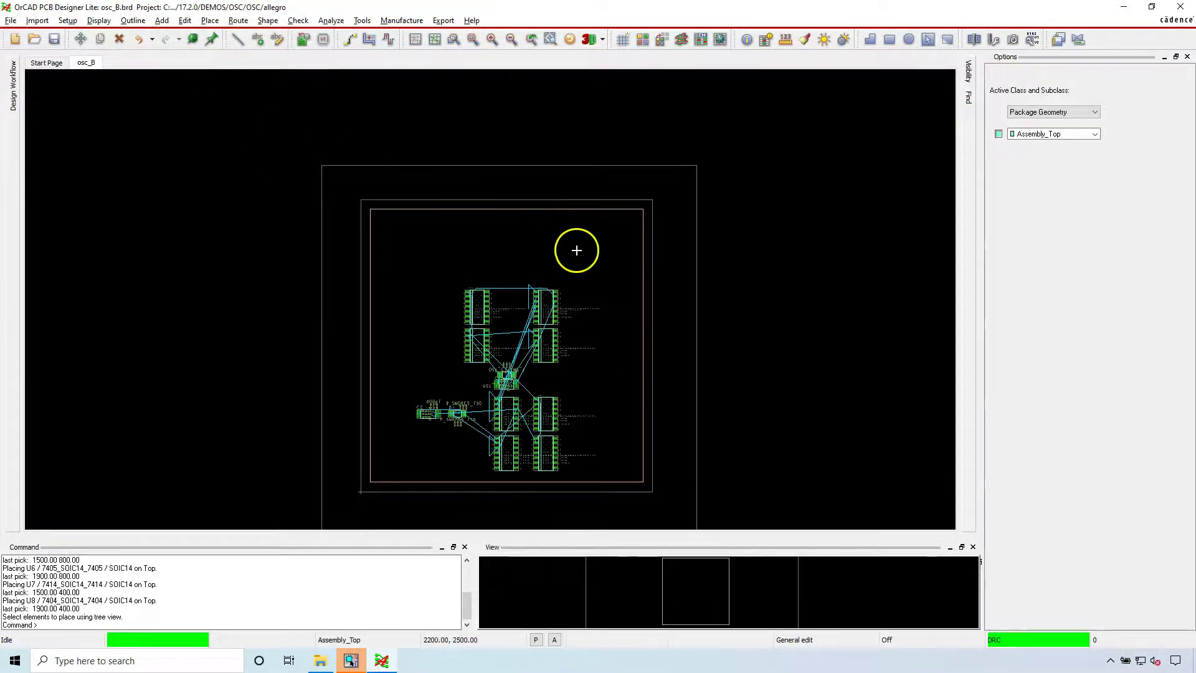
Save osc_B.brd and confirm overwriting the existing file on disk
{"action": "scroll", "coordinate": [837, 217], "scroll_direction": "down", "scroll_amount": 2}
{"action": "scroll", "coordinate": [481, 287], "scroll_direction": "up", "scroll_amount": 2}
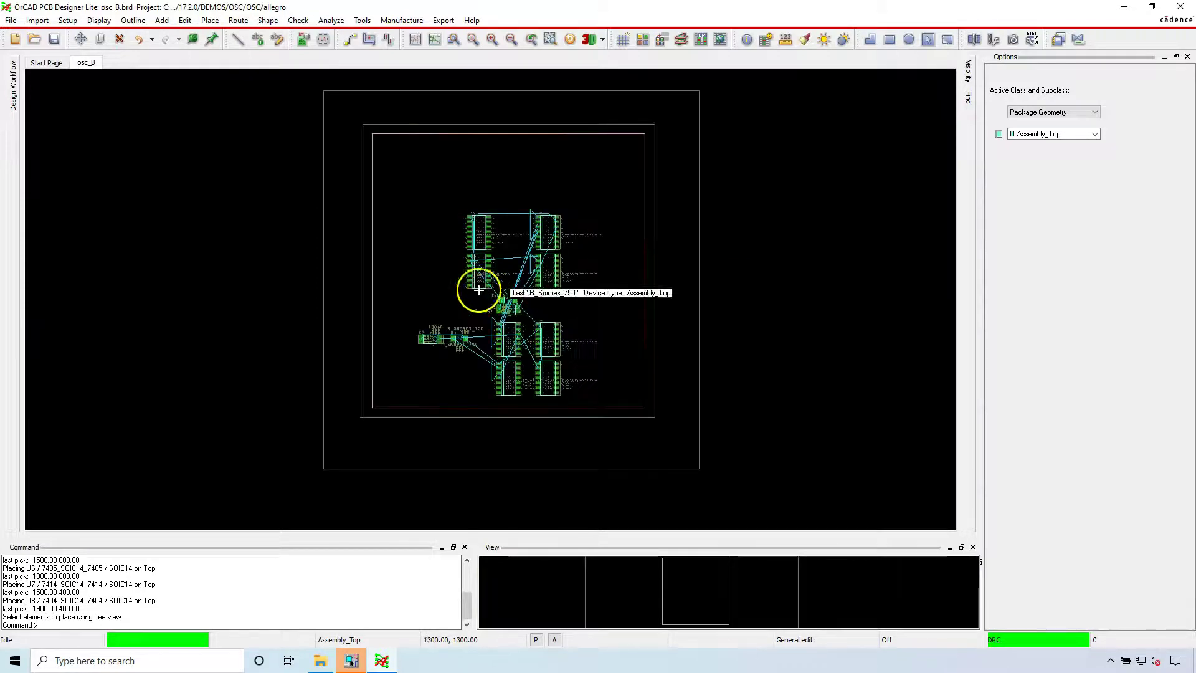
{"action": "scroll", "coordinate": [396, 187], "scroll_direction": "up", "scroll_amount": 1}
{"action": "scroll", "coordinate": [397, 187], "scroll_direction": "down", "scroll_amount": 2}
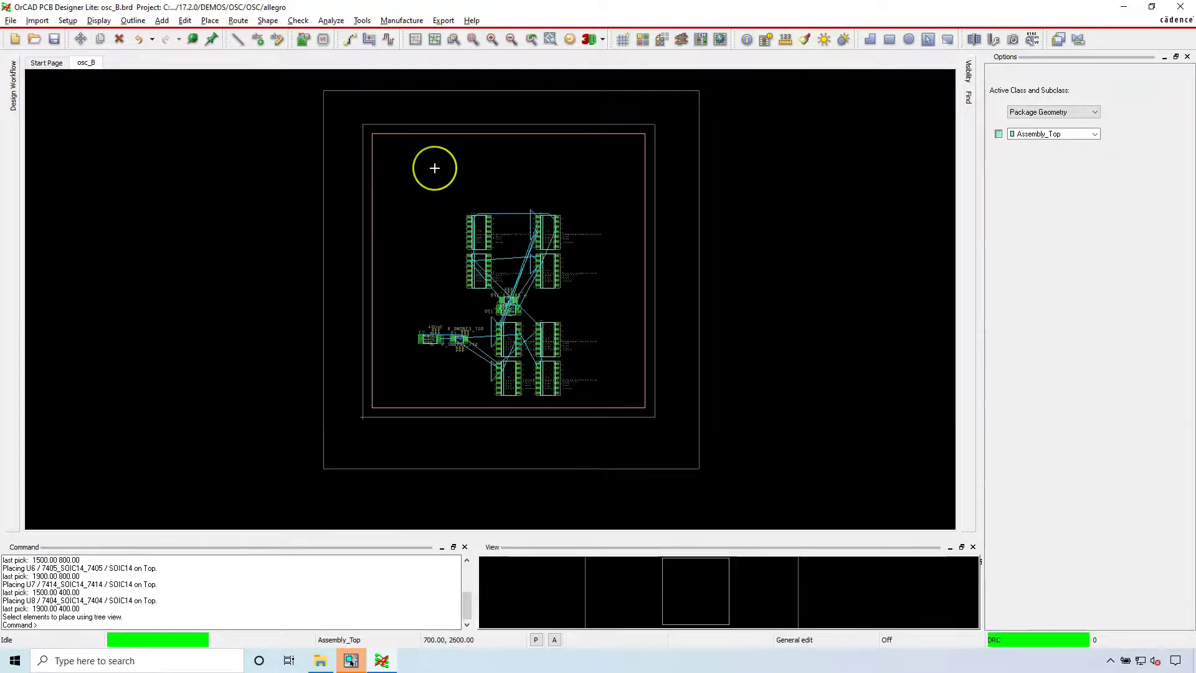
{"action": "left_click", "coordinate": [196, 136]}
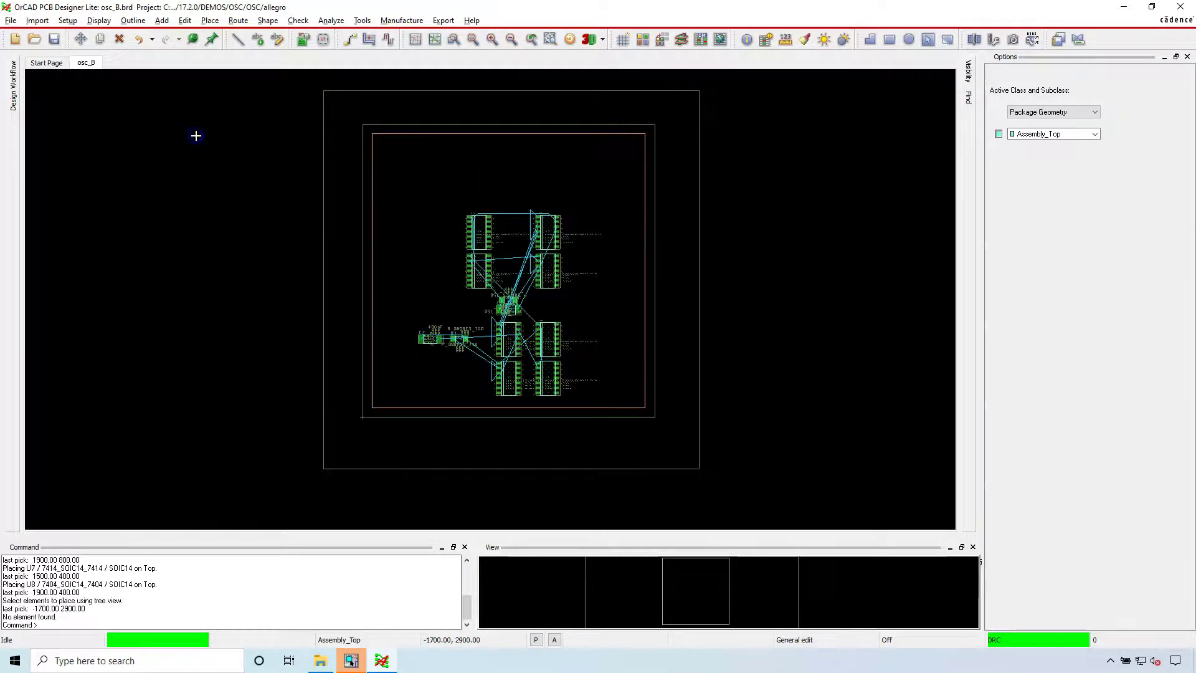
{"action": "left_click", "coordinate": [54, 40]}
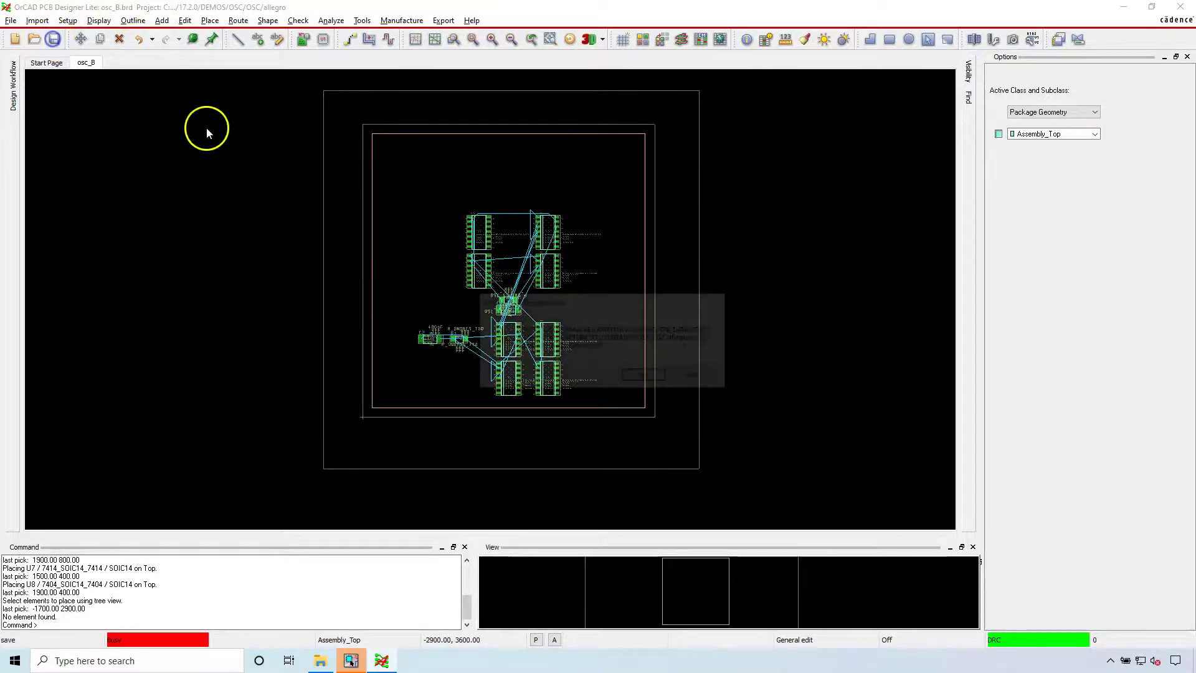
{"action": "left_click", "coordinate": [648, 377]}
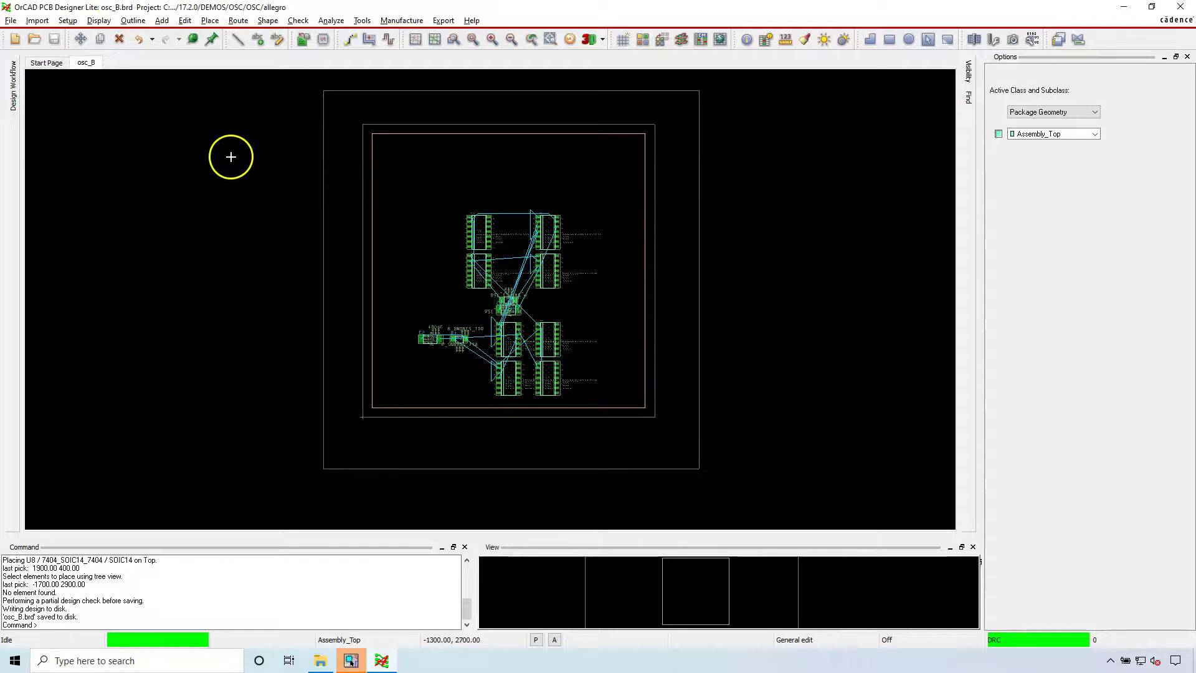
{"action": "left_click", "coordinate": [231, 156]}
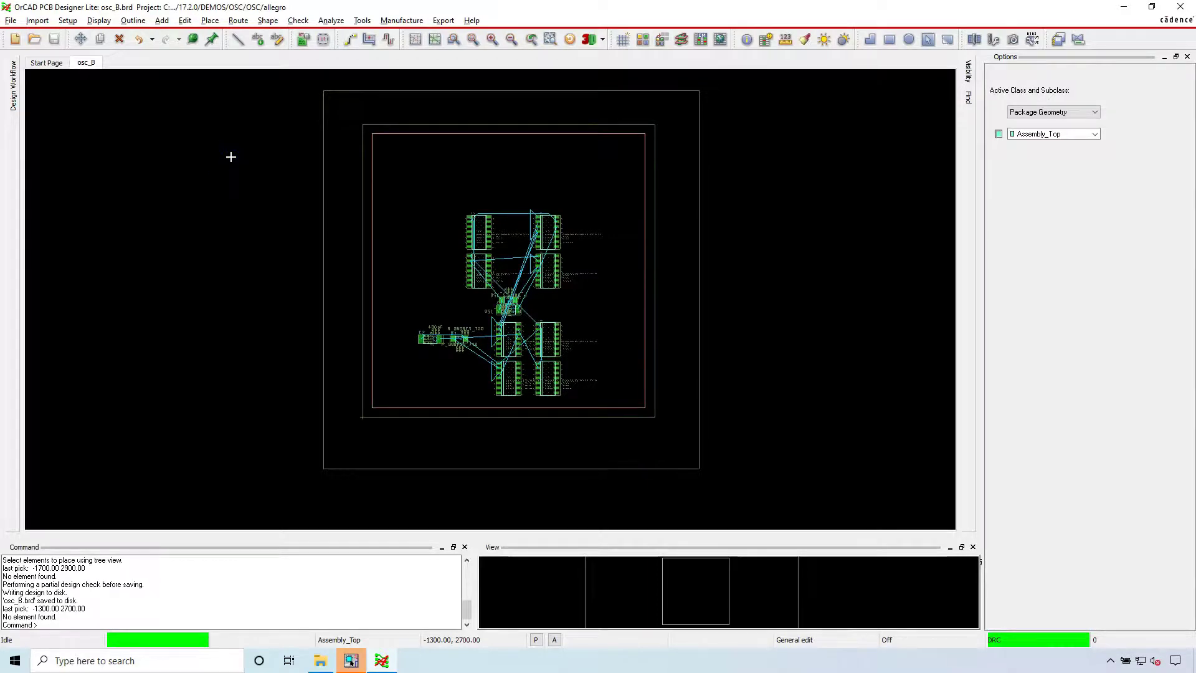